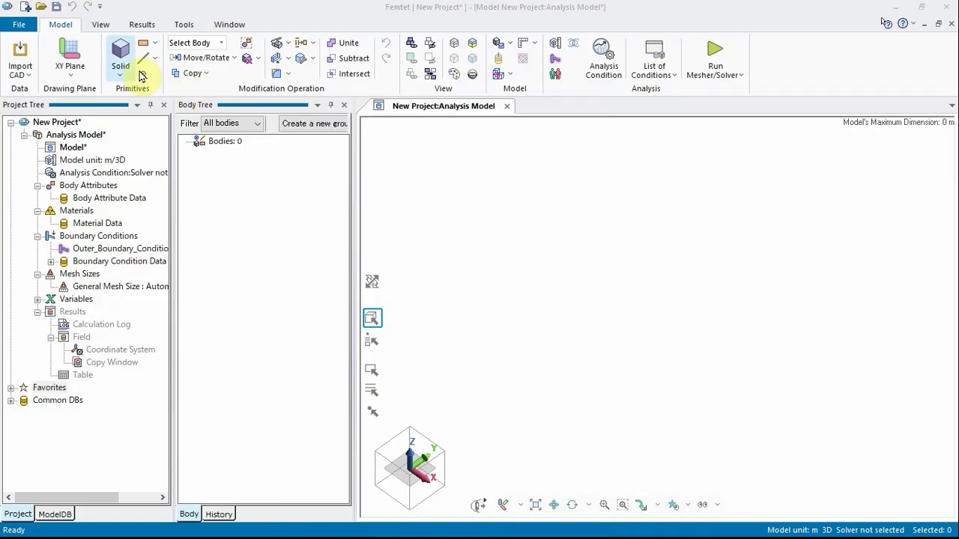
Step: Create a solid sphere centred at 0, 0, 0 with a radius of 5 m
{"action": "left_click", "coordinate": [122, 63]}
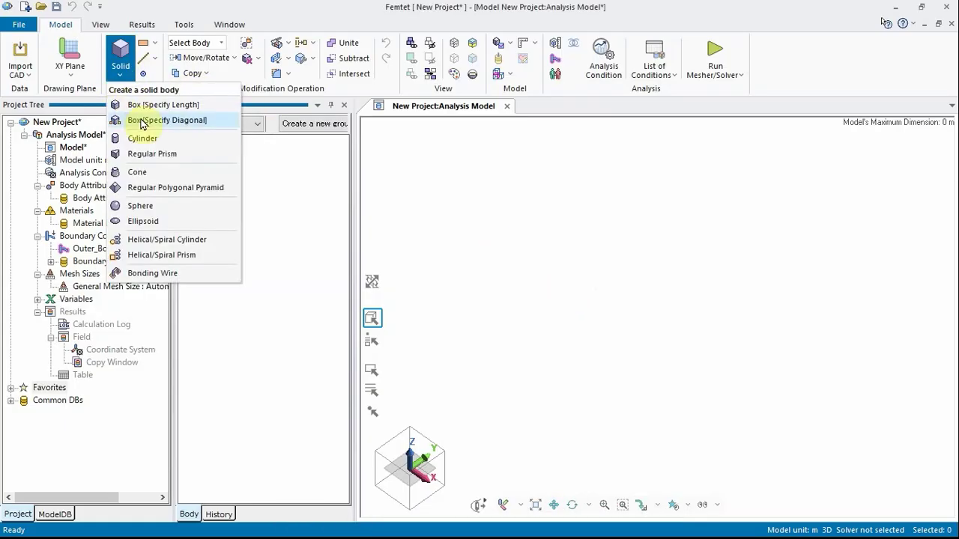
{"action": "left_click", "coordinate": [142, 206]}
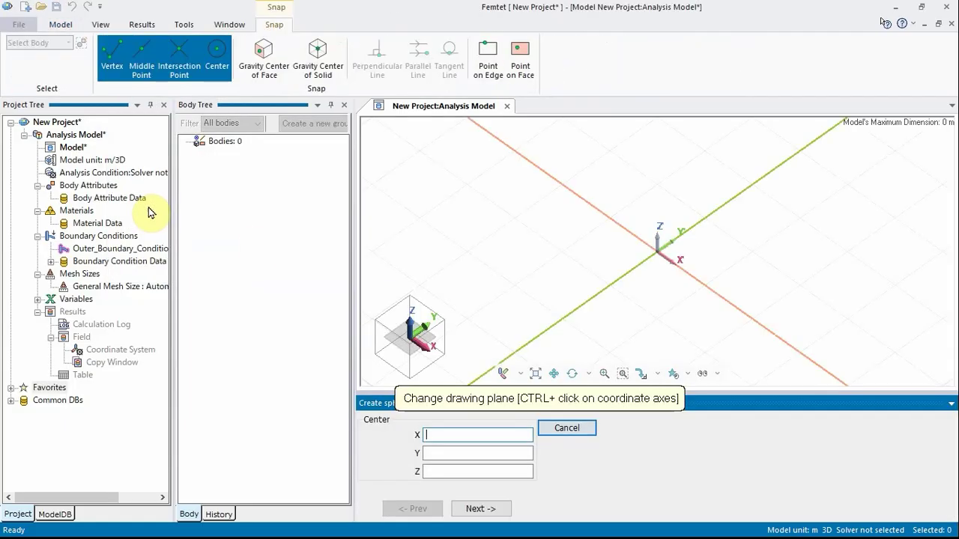
{"action": "type", "text": "0"}
{"action": "left_click", "coordinate": [466, 452]}
{"action": "type", "text": "0"}
{"action": "left_click", "coordinate": [469, 470]}
{"action": "type", "text": "0"}
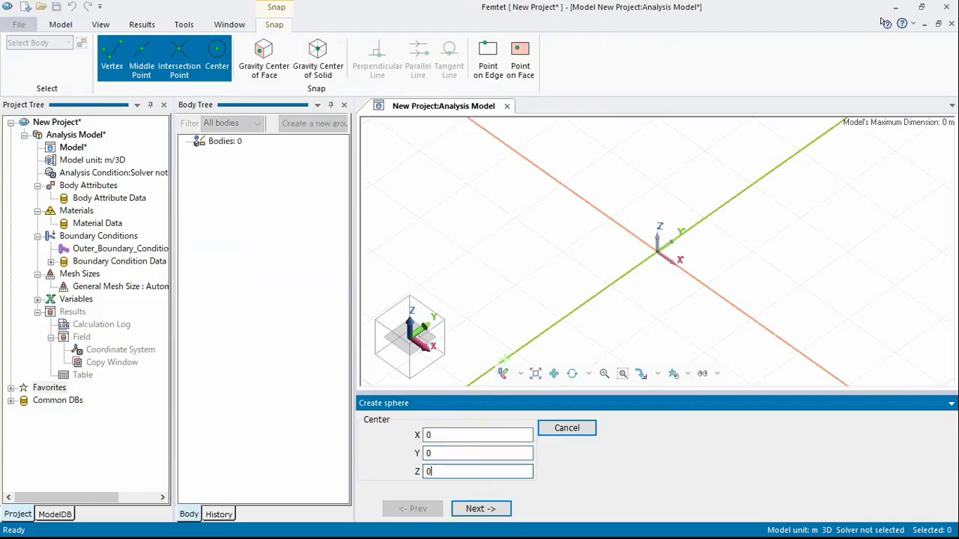
{"action": "left_click", "coordinate": [484, 512]}
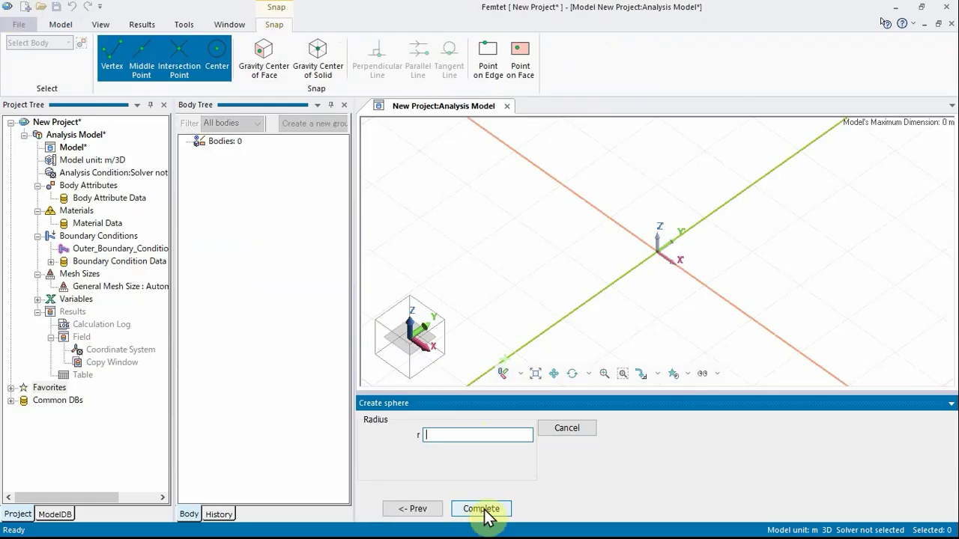
{"action": "left_click", "coordinate": [470, 435]}
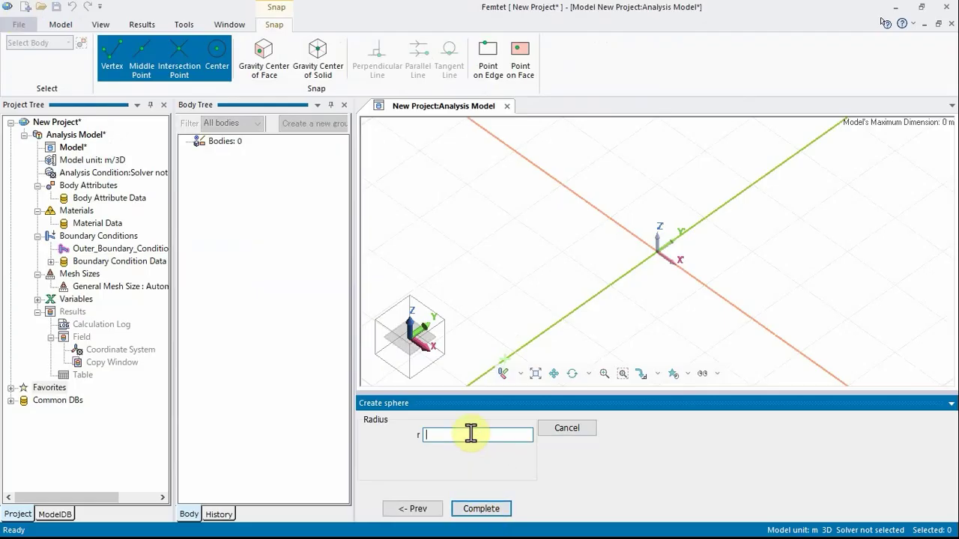
{"action": "type", "text": "5"}
{"action": "left_click", "coordinate": [496, 510]}
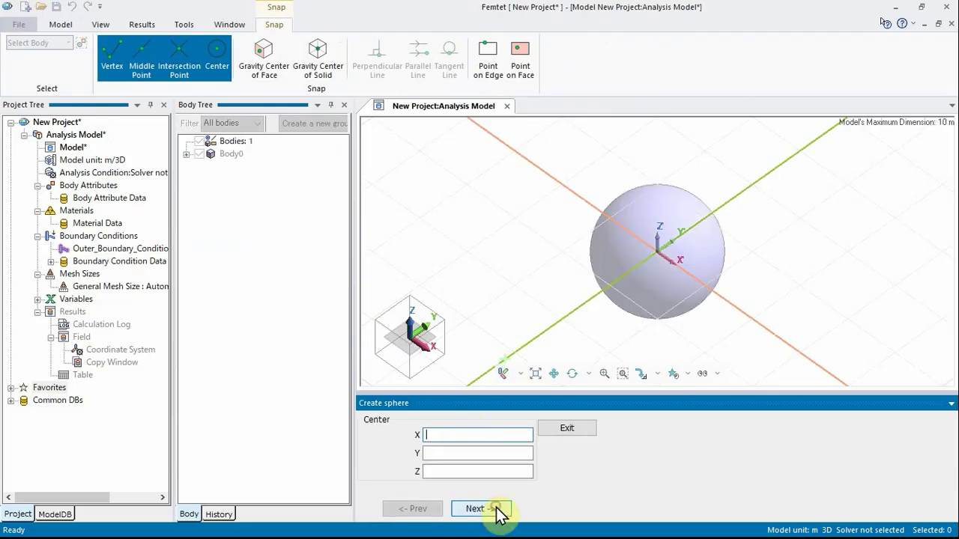
{"action": "left_click", "coordinate": [563, 426]}
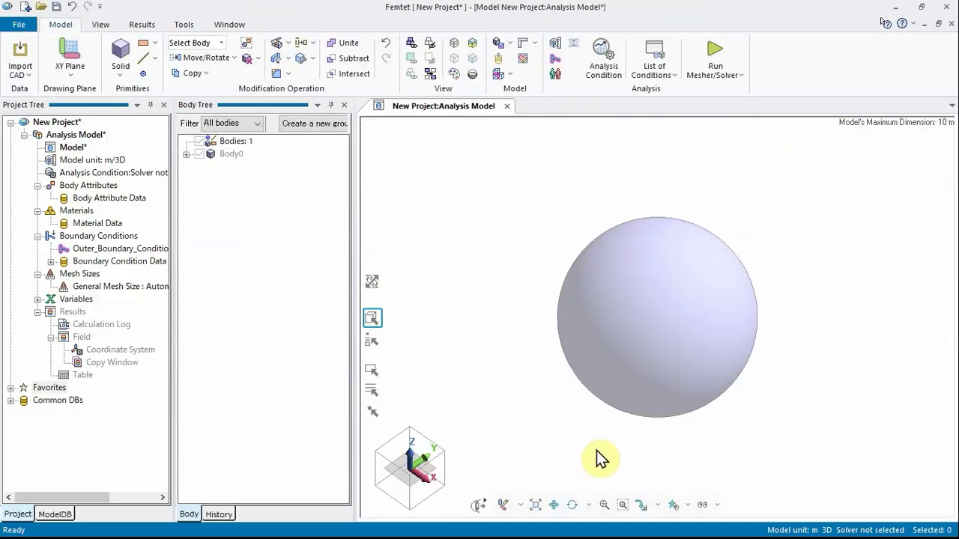
Step: Start a Cut on the sphere with the point on the cutting plane at 0, 0, 0
{"action": "scroll", "coordinate": [596, 451], "scroll_direction": "up", "scroll_amount": 2}
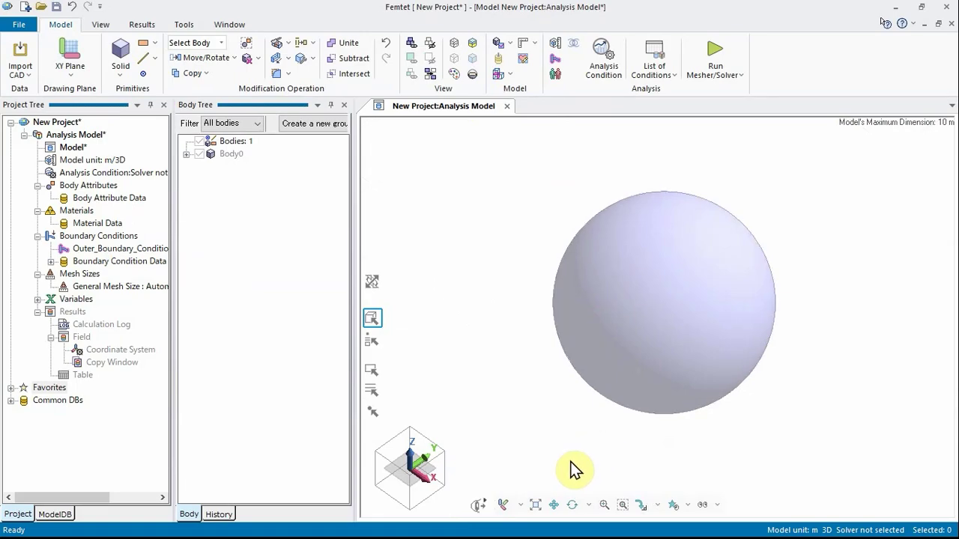
{"action": "left_click", "coordinate": [278, 46]}
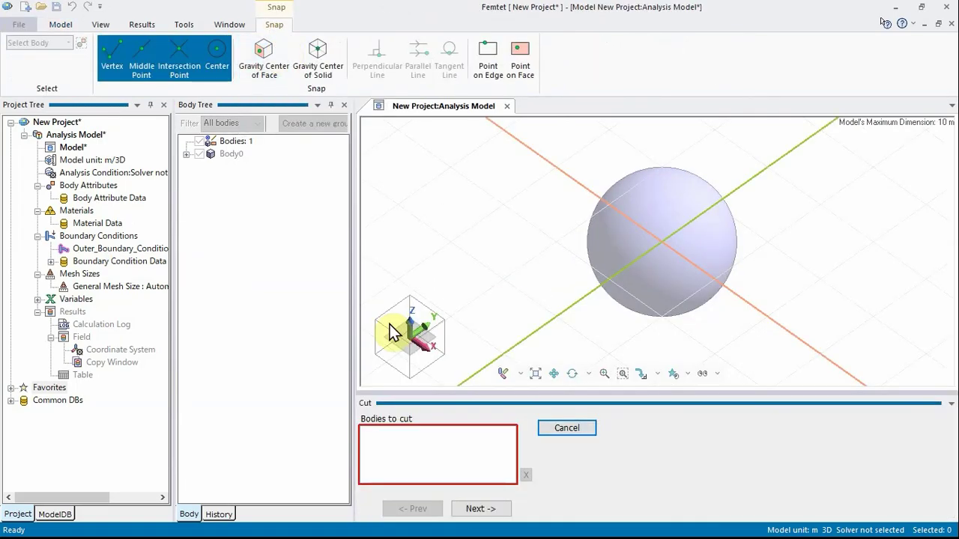
{"action": "left_click", "coordinate": [649, 286]}
{"action": "left_click", "coordinate": [503, 509]}
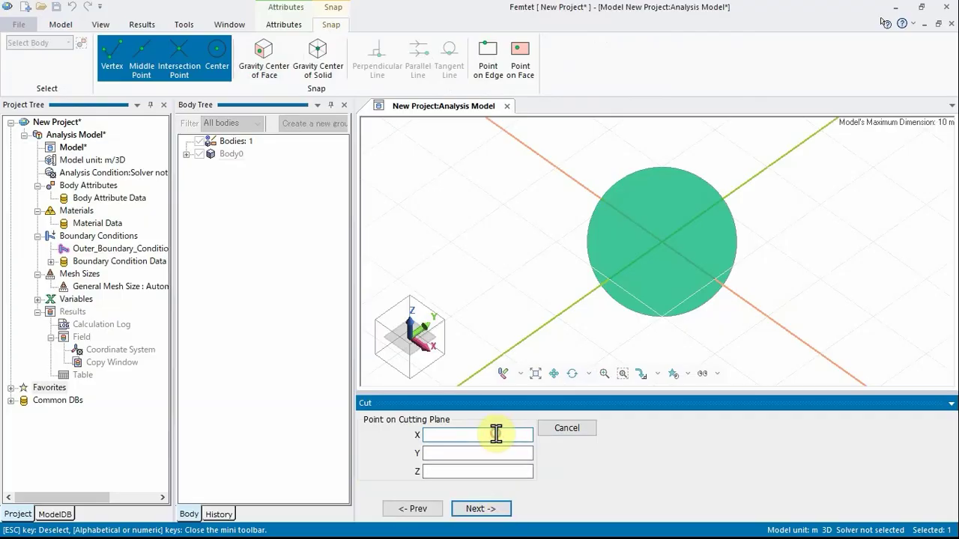
{"action": "type", "text": "0"}
{"action": "left_click", "coordinate": [484, 454]}
{"action": "type", "text": "0"}
{"action": "key", "text": "Tab"}
{"action": "type", "text": "0"}
{"action": "left_click", "coordinate": [481, 511]}
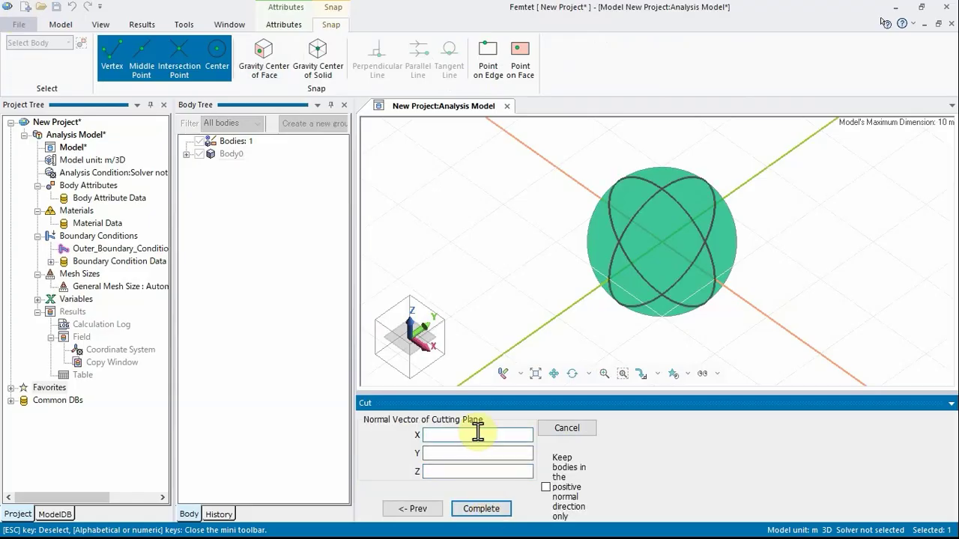
Step: Complete the cut with normal vector 0, 0, 1, keeping only the body in the positive normal direction
{"action": "type", "text": "0"}
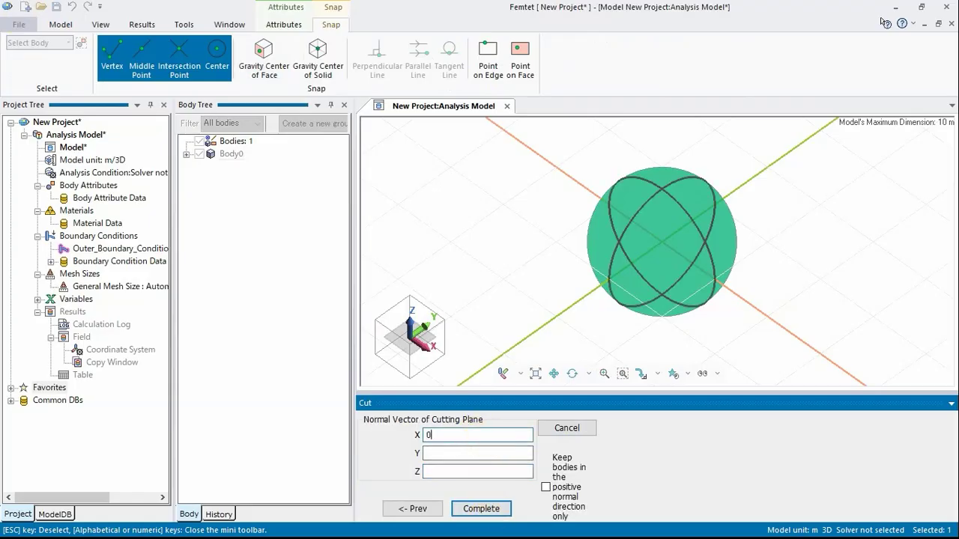
{"action": "left_click", "coordinate": [480, 453]}
{"action": "type", "text": "0"}
{"action": "left_click", "coordinate": [472, 471]}
{"action": "type", "text": "1"}
{"action": "left_click", "coordinate": [546, 488]}
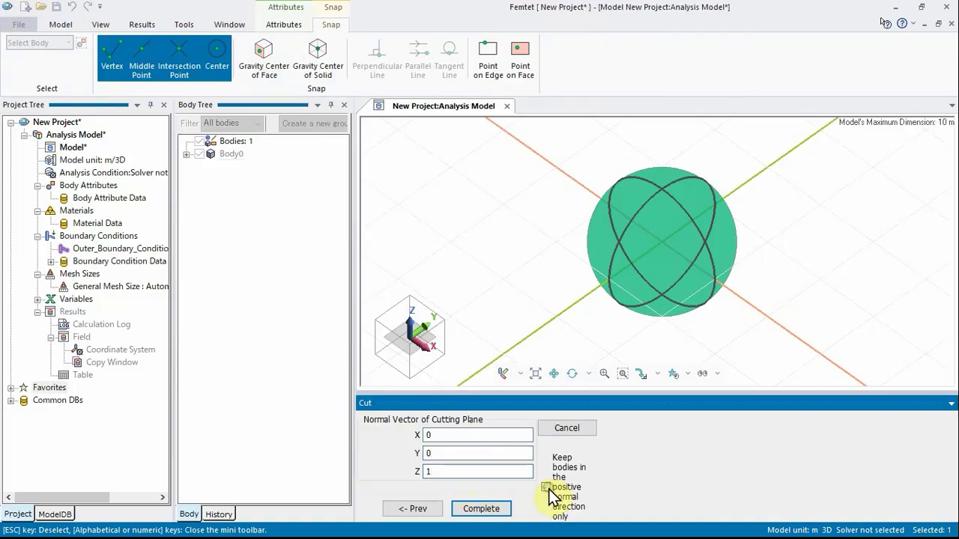
{"action": "left_click", "coordinate": [483, 509]}
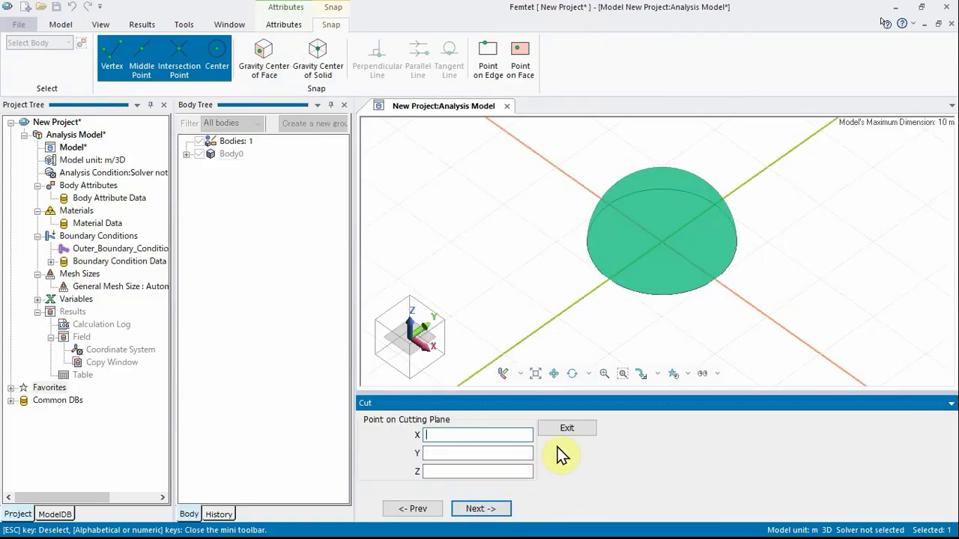
{"action": "left_click", "coordinate": [567, 427]}
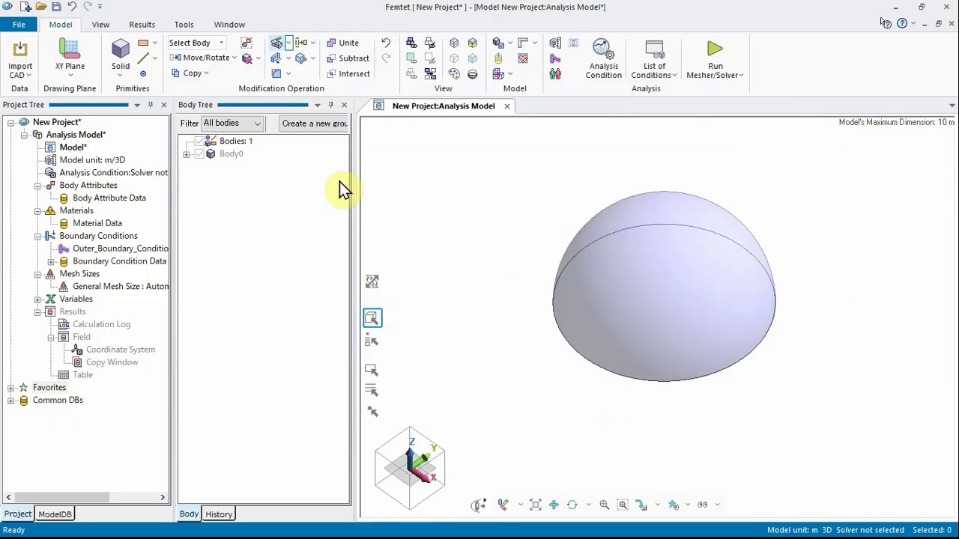
Step: Create a circular sheet body centred at 0, 0, 0 with a radius of 1 m
{"action": "left_click", "coordinate": [156, 51]}
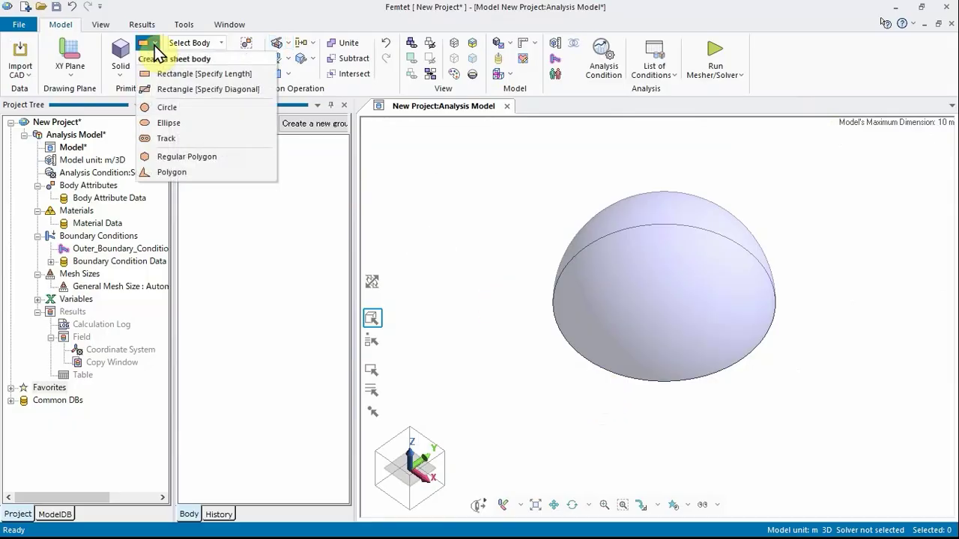
{"action": "left_click", "coordinate": [159, 102]}
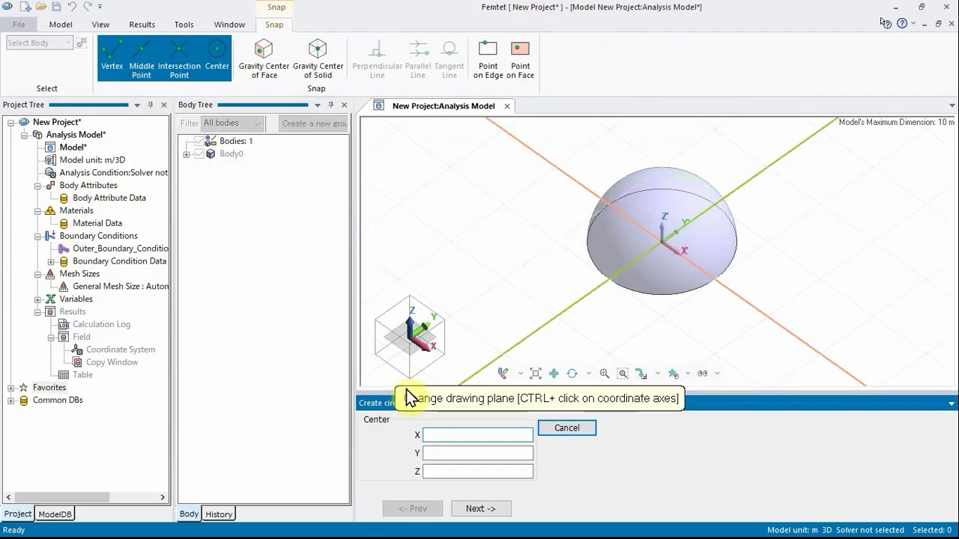
{"action": "type", "text": "0"}
{"action": "left_click", "coordinate": [440, 452]}
{"action": "type", "text": "0"}
{"action": "left_click", "coordinate": [450, 472]}
{"action": "type", "text": "0"}
{"action": "left_click", "coordinate": [465, 507]}
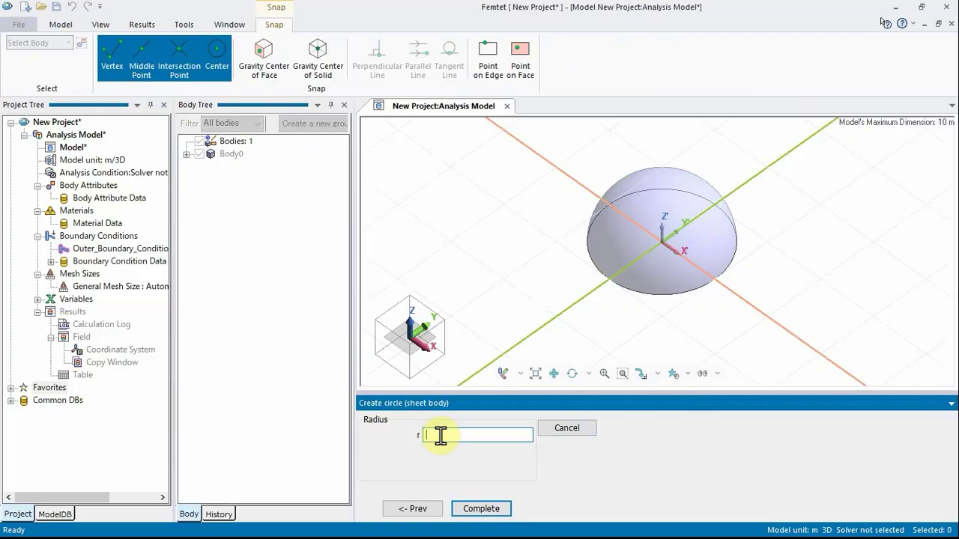
{"action": "type", "text": "1"}
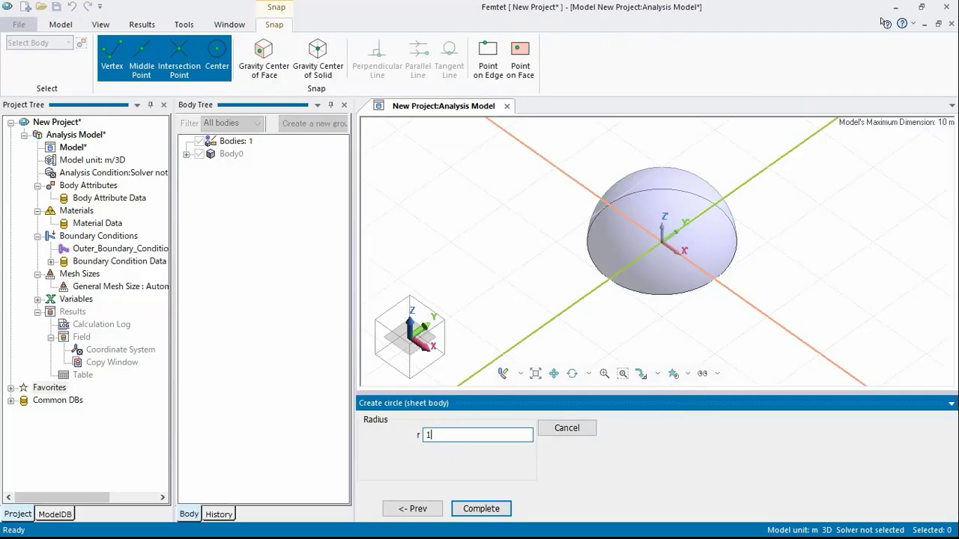
{"action": "left_click", "coordinate": [481, 509]}
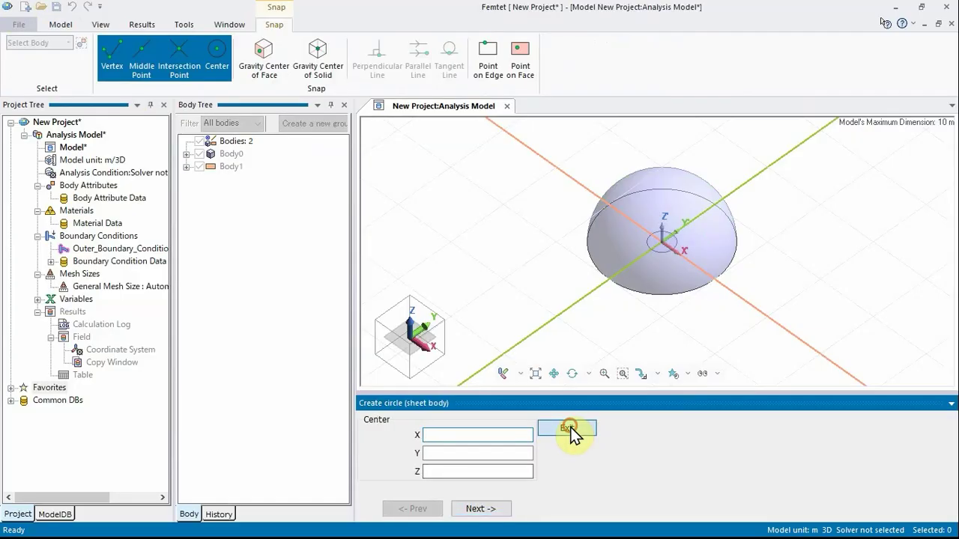
{"action": "left_click", "coordinate": [571, 429]}
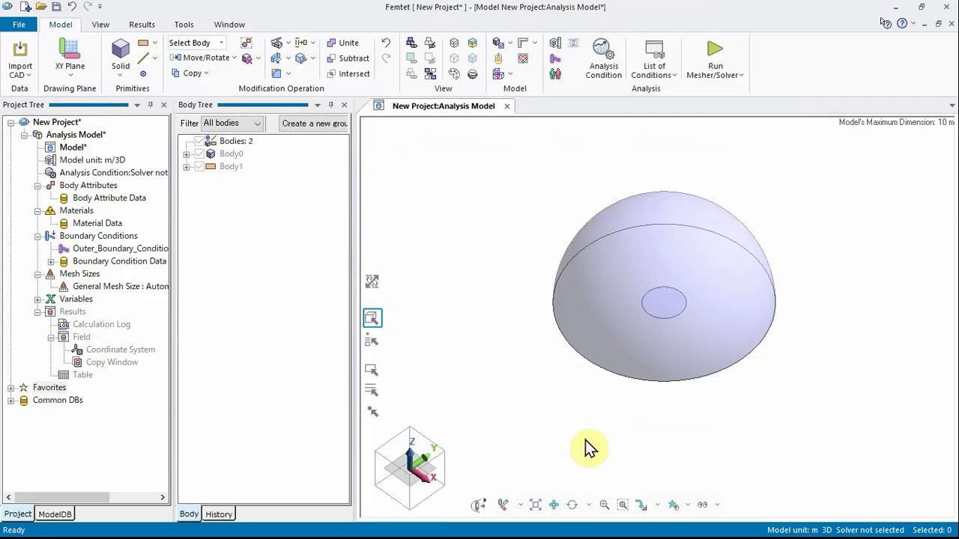
Step: Enable Acoustic Analysis as the solver in the analysis conditions and review its analysis type settings
{"action": "left_click", "coordinate": [537, 504]}
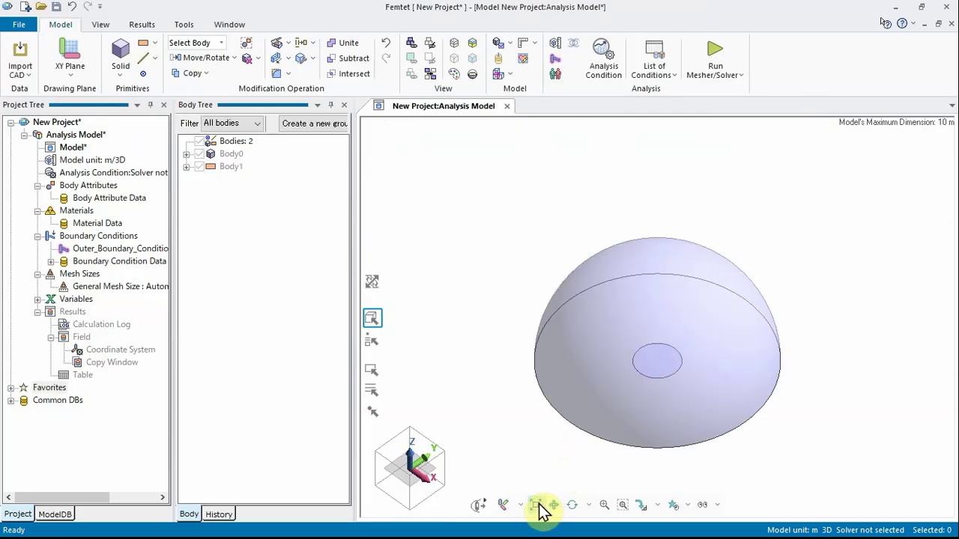
{"action": "scroll", "coordinate": [551, 472], "scroll_direction": "up", "scroll_amount": 1}
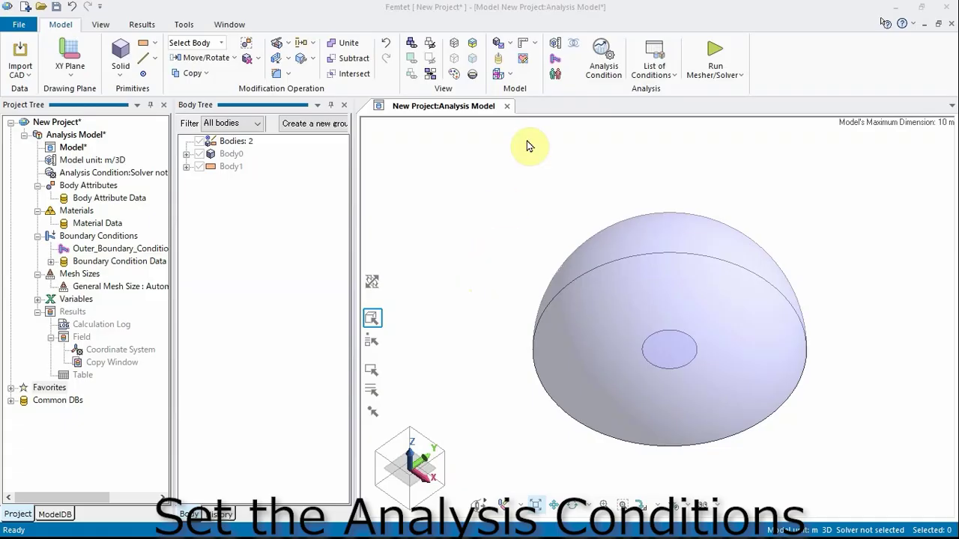
{"action": "left_click", "coordinate": [599, 60]}
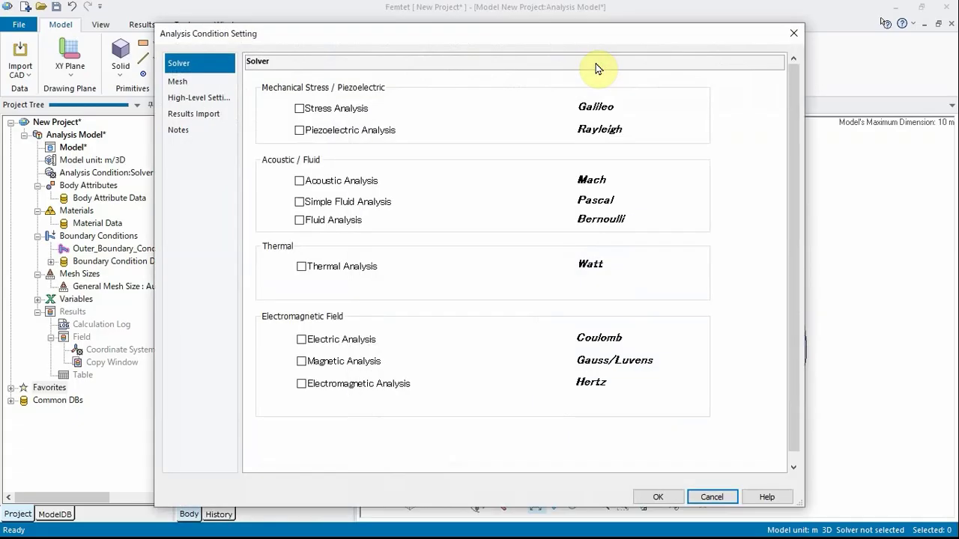
{"action": "left_click", "coordinate": [299, 182]}
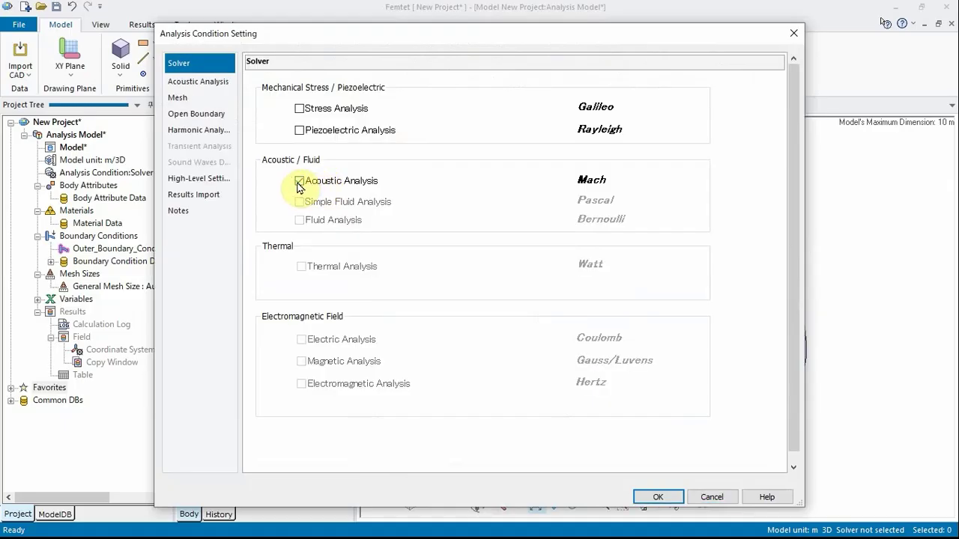
{"action": "left_click", "coordinate": [213, 84]}
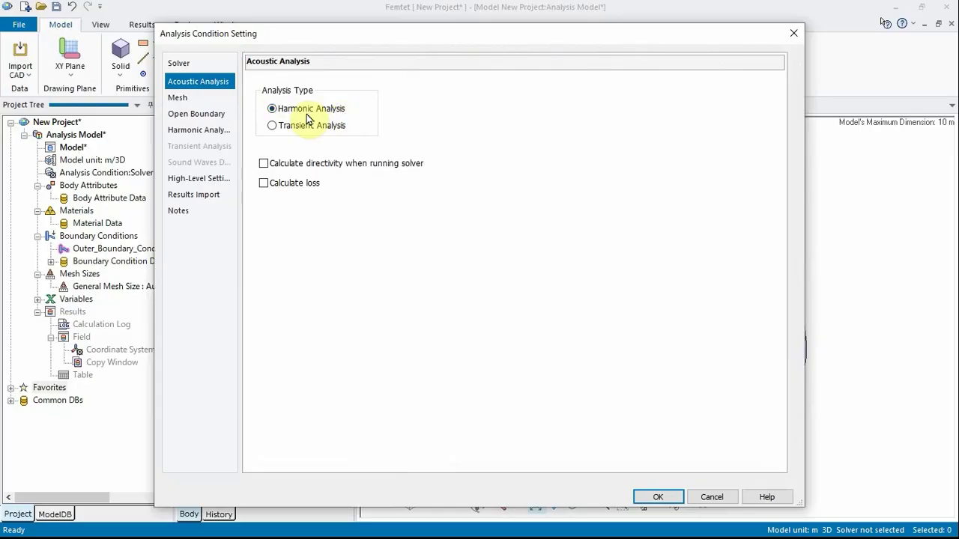
Step: Set the harmonic sweep to Linear Step by Number of Divisions, from 52.7 Hz to 52.7*5 Hz with 2 divisions
{"action": "left_click", "coordinate": [200, 131]}
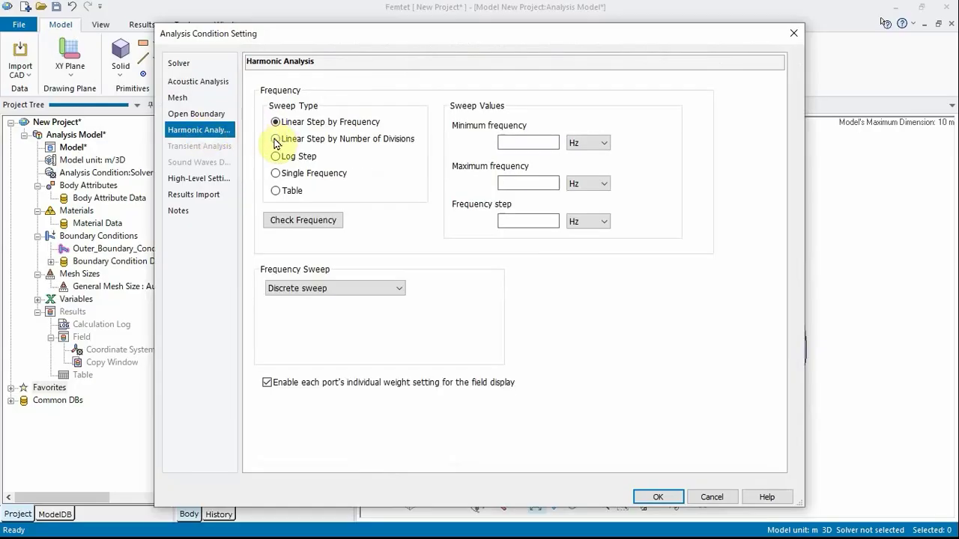
{"action": "left_click", "coordinate": [275, 141]}
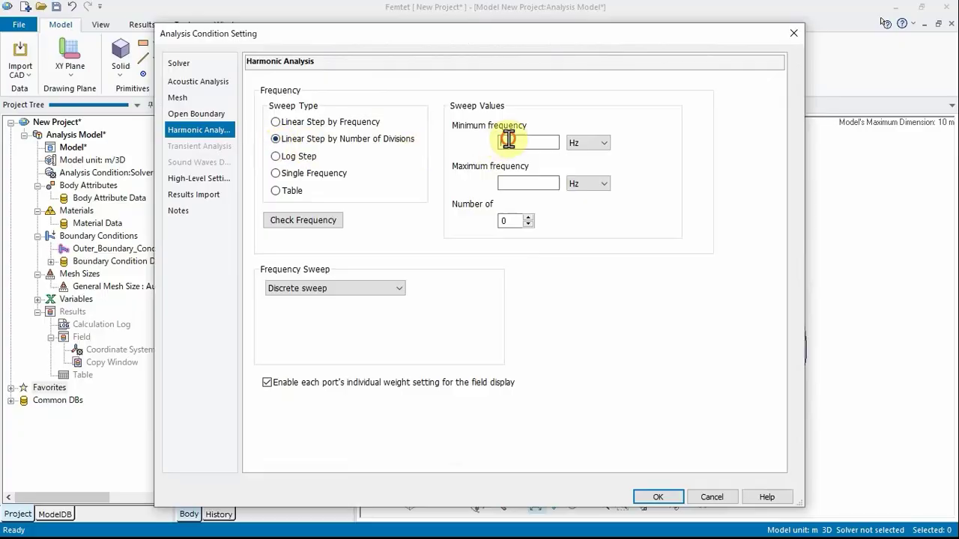
{"action": "type", "text": "52.7"}
{"action": "left_click", "coordinate": [513, 181]}
{"action": "type", "text": "52.7"}
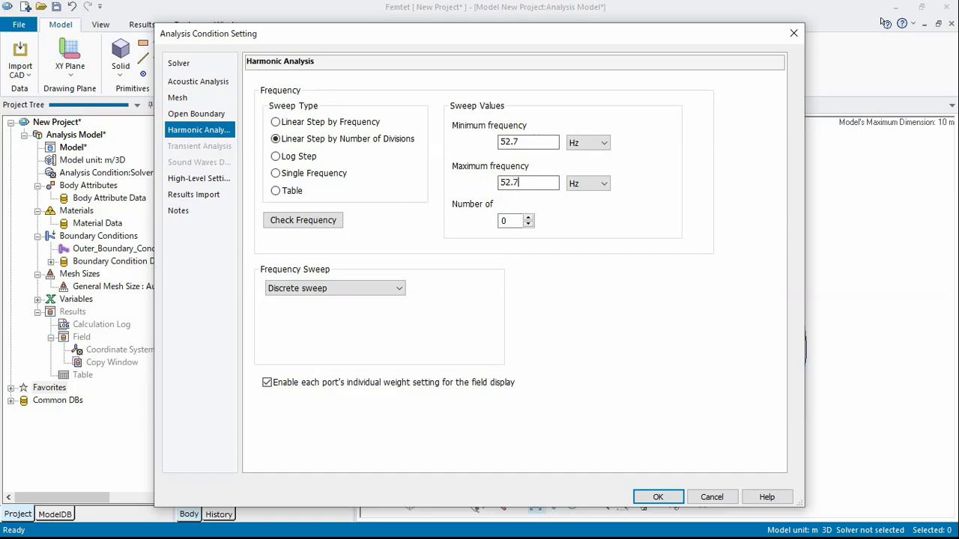
{"action": "type", "text": "*5"}
{"action": "double_click", "coordinate": [513, 222]}
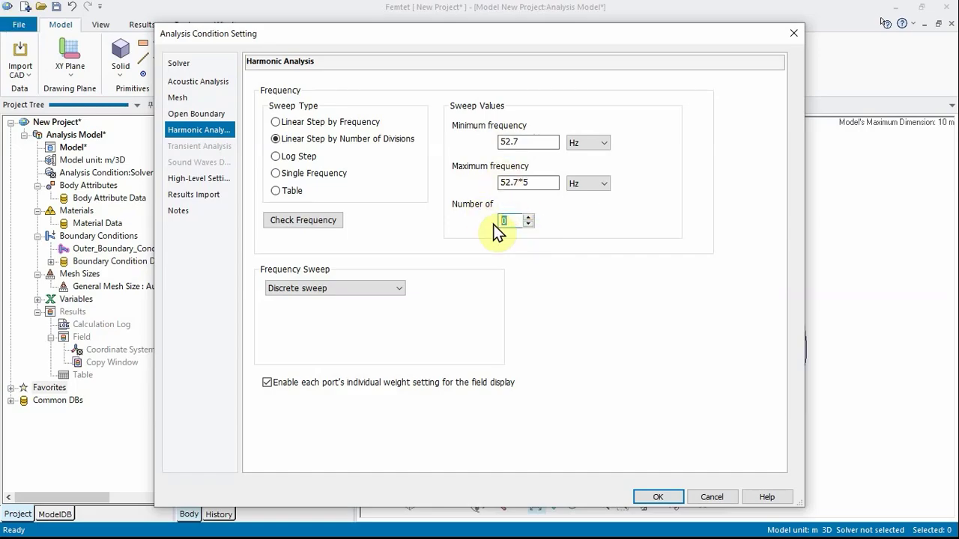
{"action": "type", "text": "2"}
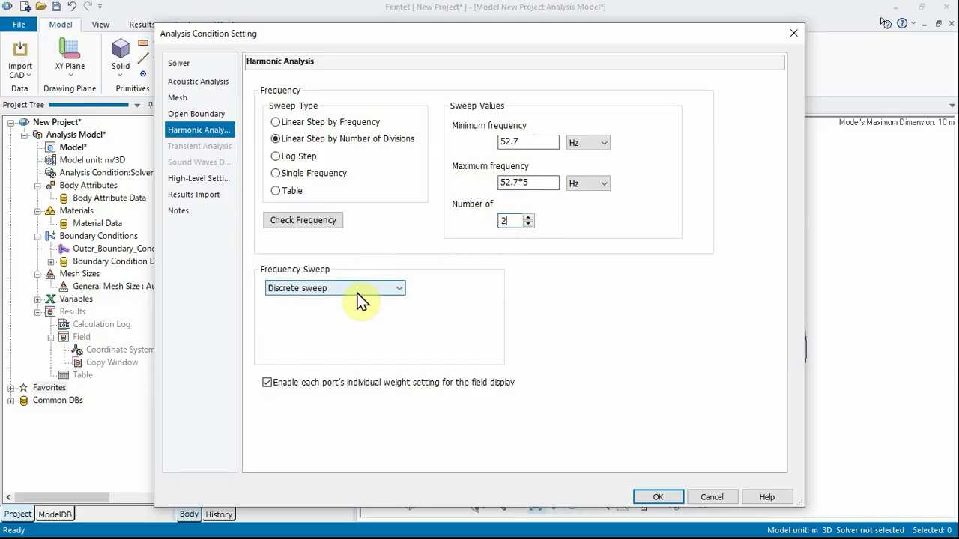
{"action": "left_click", "coordinate": [658, 497]}
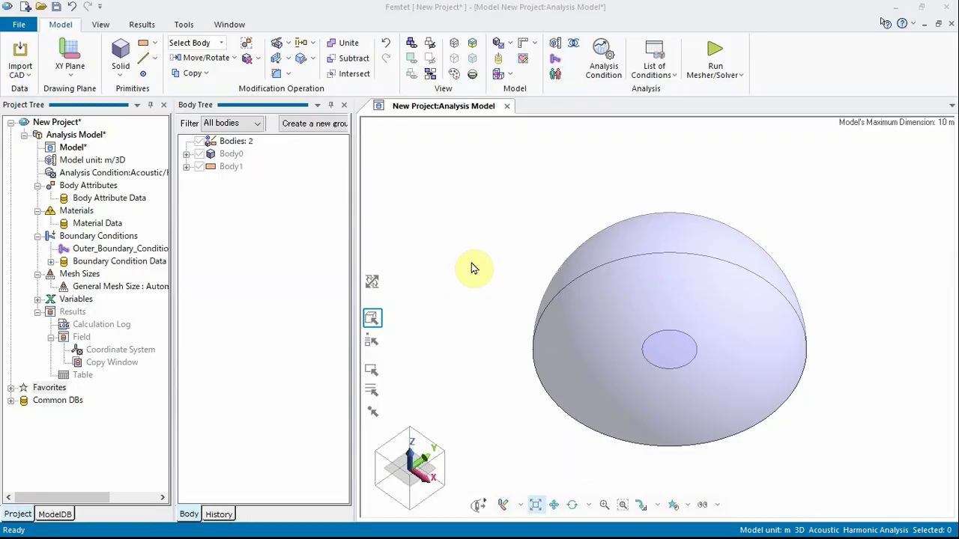
Step: Assign the hemisphere solid a body attribute named Air with the 000_Air material from the fluid database
{"action": "left_click", "coordinate": [592, 301]}
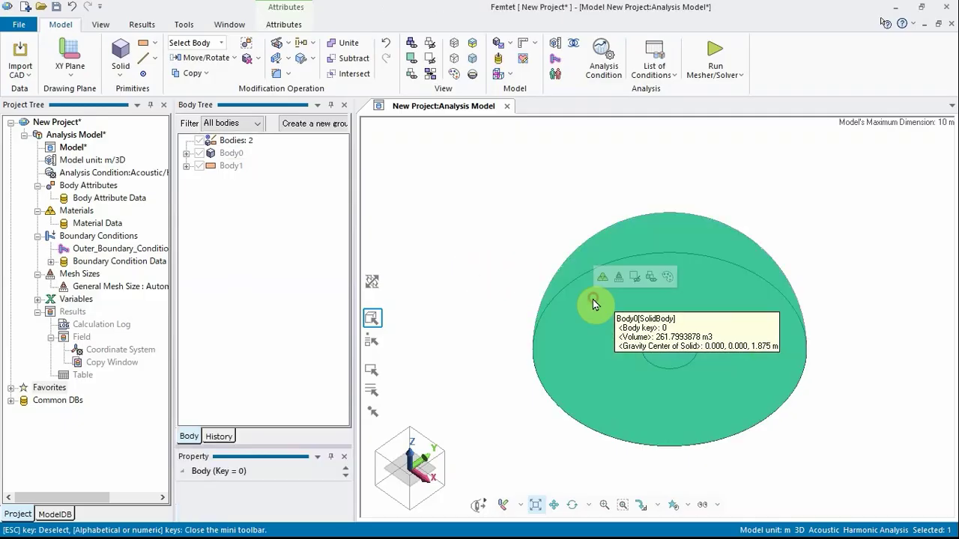
{"action": "right_click", "coordinate": [599, 303]}
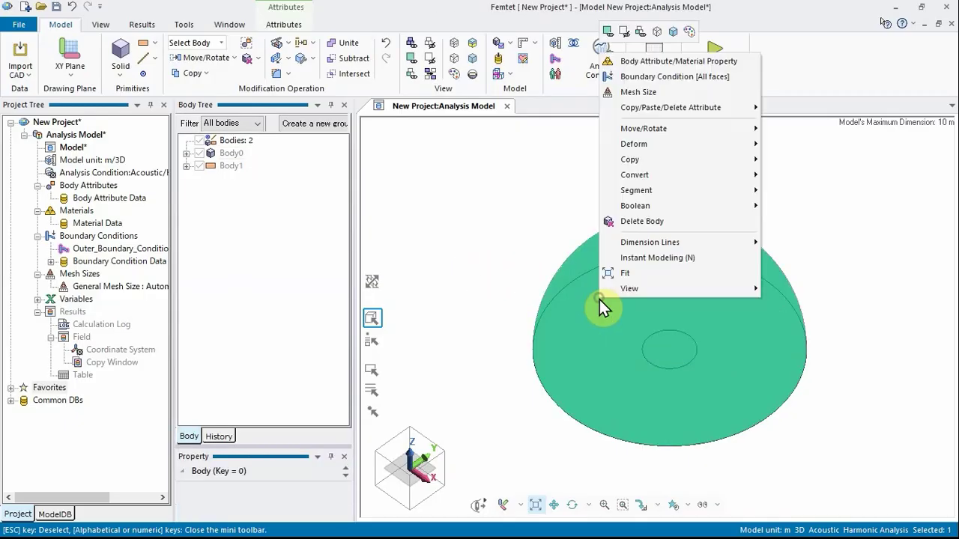
{"action": "left_click", "coordinate": [653, 63]}
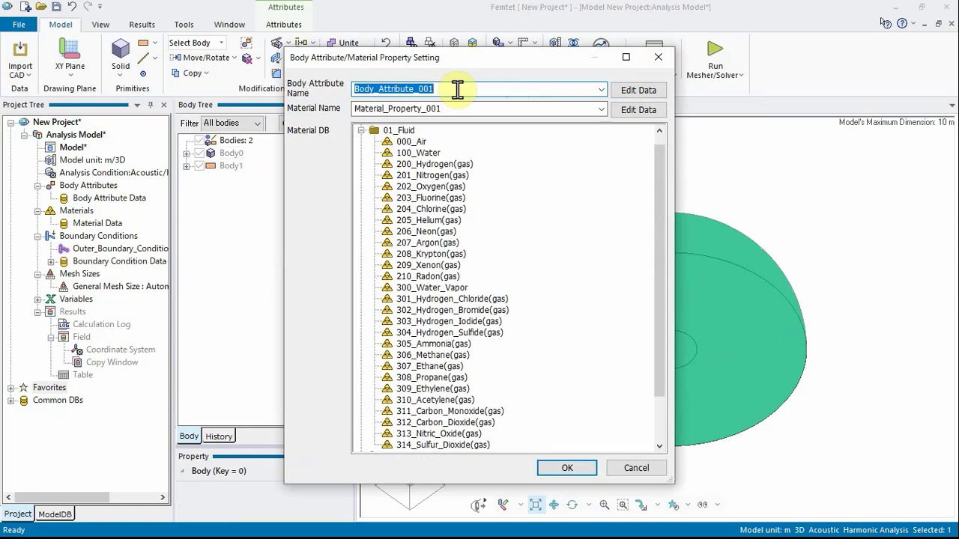
{"action": "type", "text": "Air"}
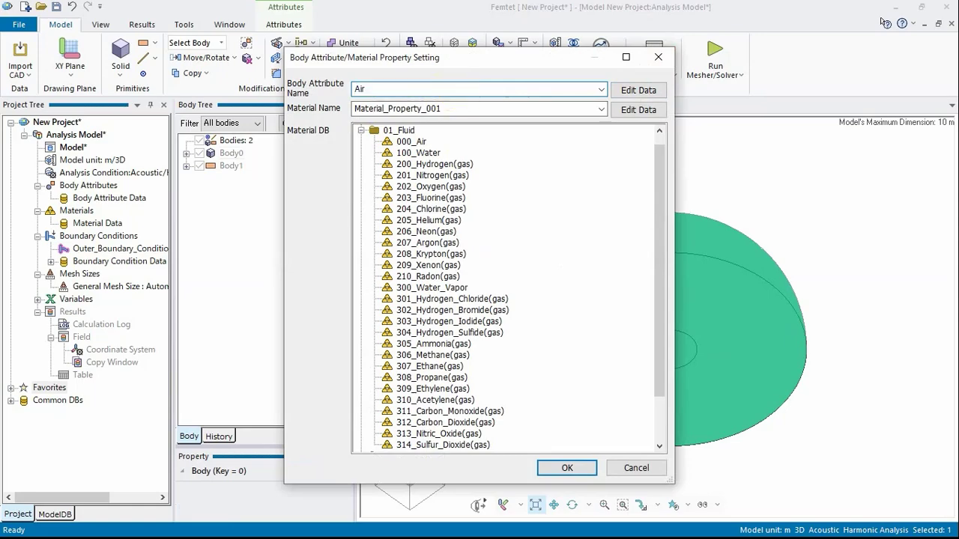
{"action": "double_click", "coordinate": [497, 107]}
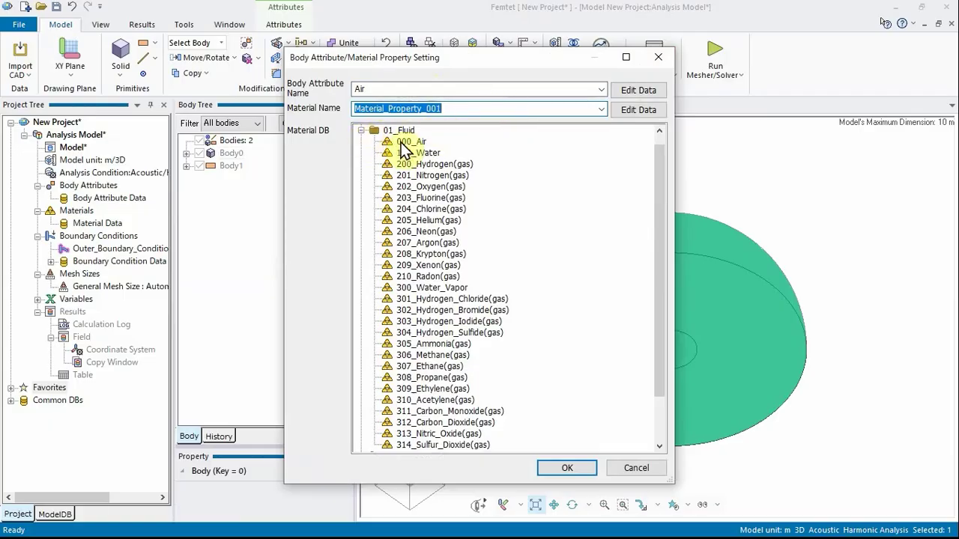
{"action": "left_click", "coordinate": [402, 143]}
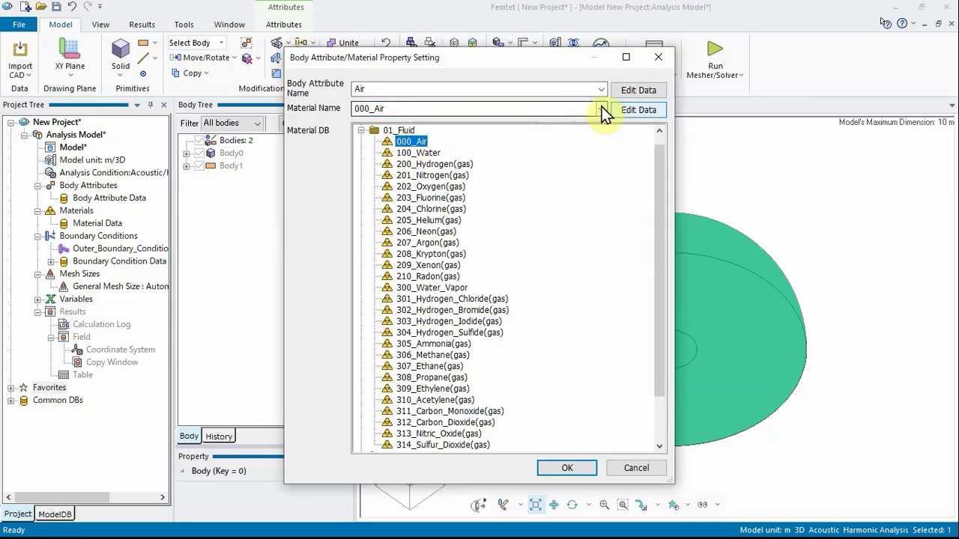
Step: Set the real part of 000_Air's sound speed to 331 m/s and apply the material, accepting the overwrite with the original database data
{"action": "left_click", "coordinate": [630, 108]}
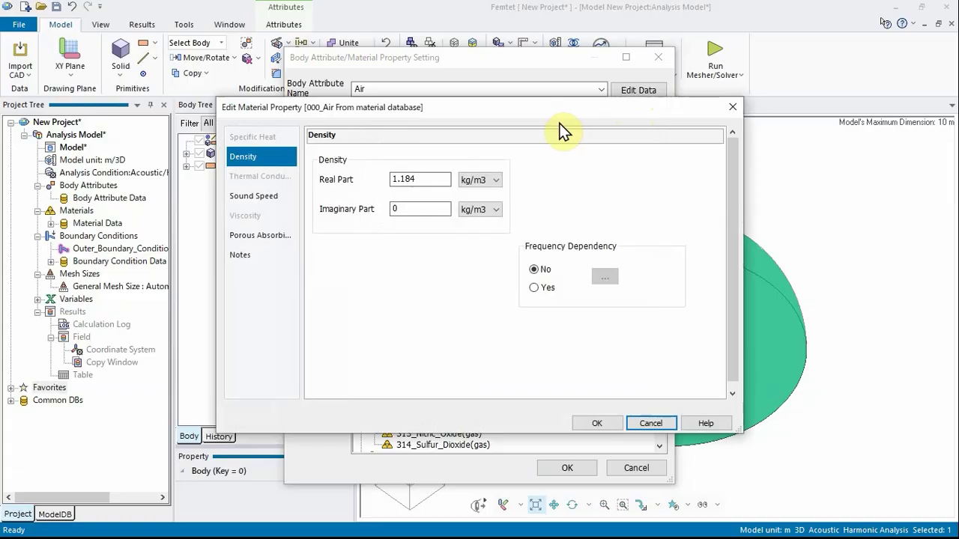
{"action": "left_click", "coordinate": [277, 200]}
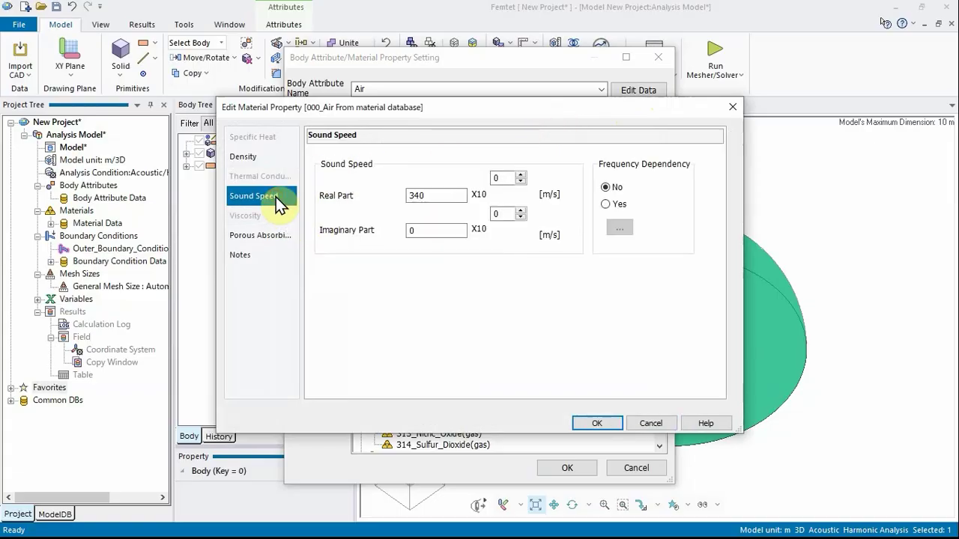
{"action": "double_click", "coordinate": [435, 195]}
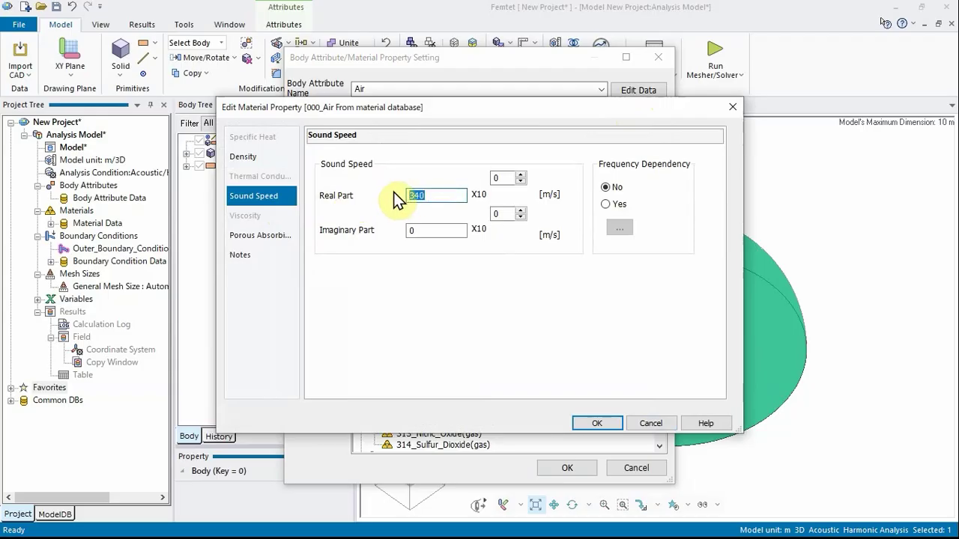
{"action": "type", "text": "331"}
{"action": "left_click", "coordinate": [594, 422]}
{"action": "left_click", "coordinate": [561, 470]}
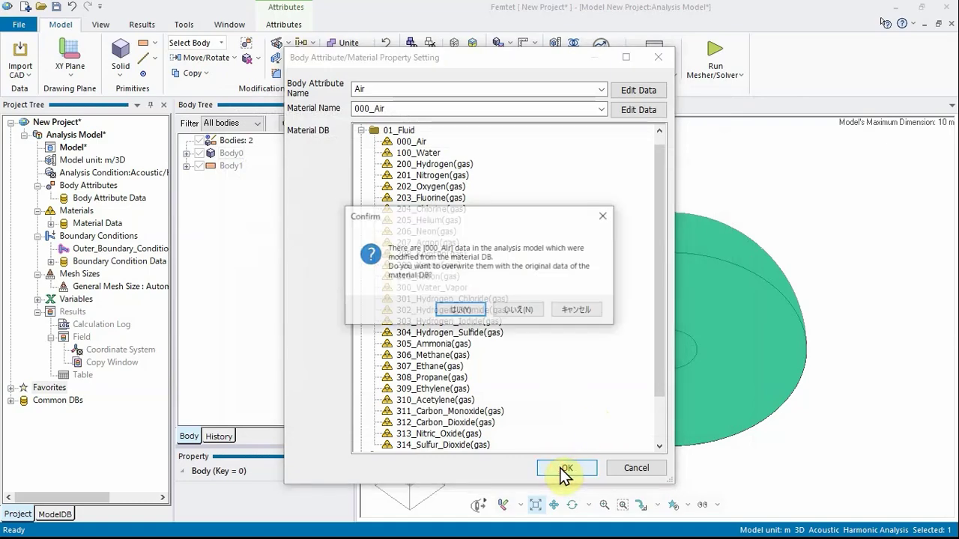
{"action": "left_click", "coordinate": [459, 308]}
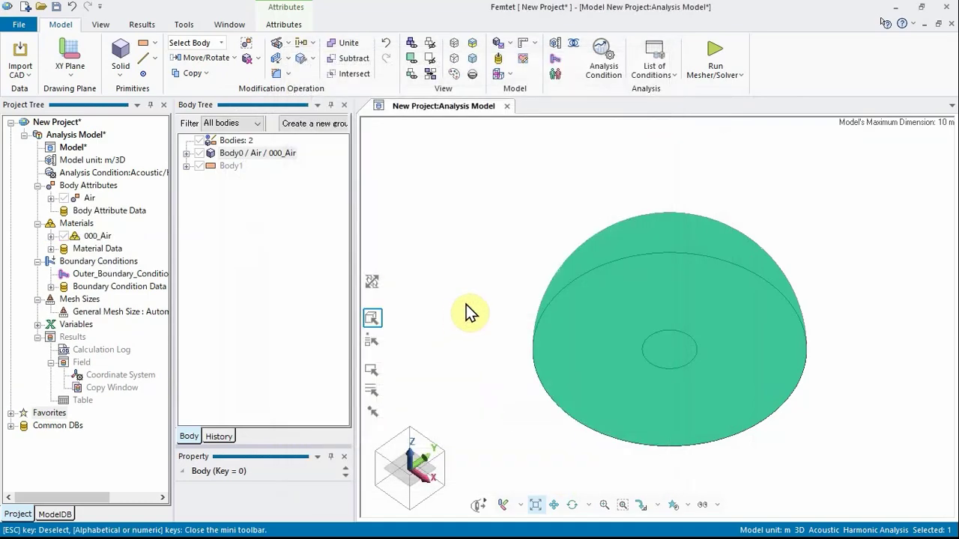
{"action": "left_click", "coordinate": [466, 304]}
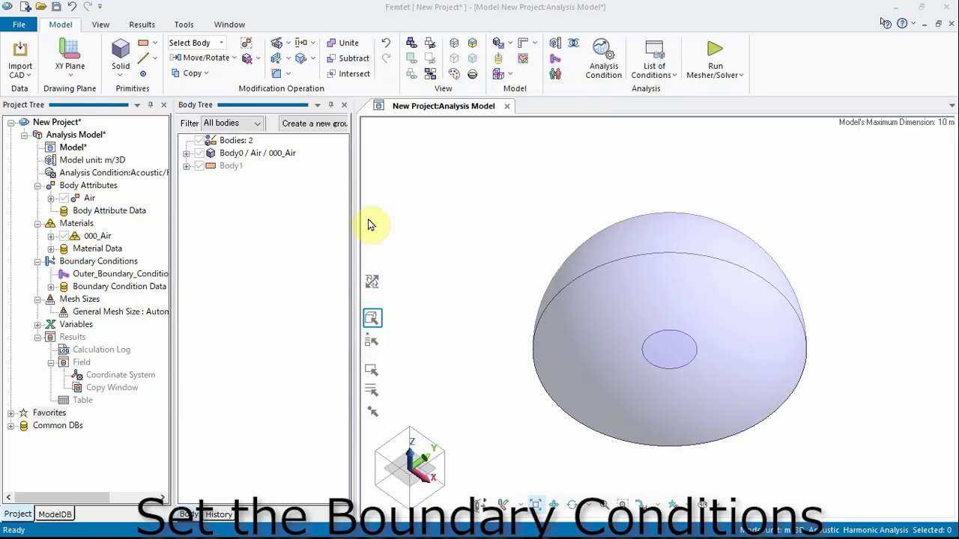
Step: Switch to face selection and start a boundary condition named Open on the hemisphere's curved face
{"action": "left_click", "coordinate": [222, 44]}
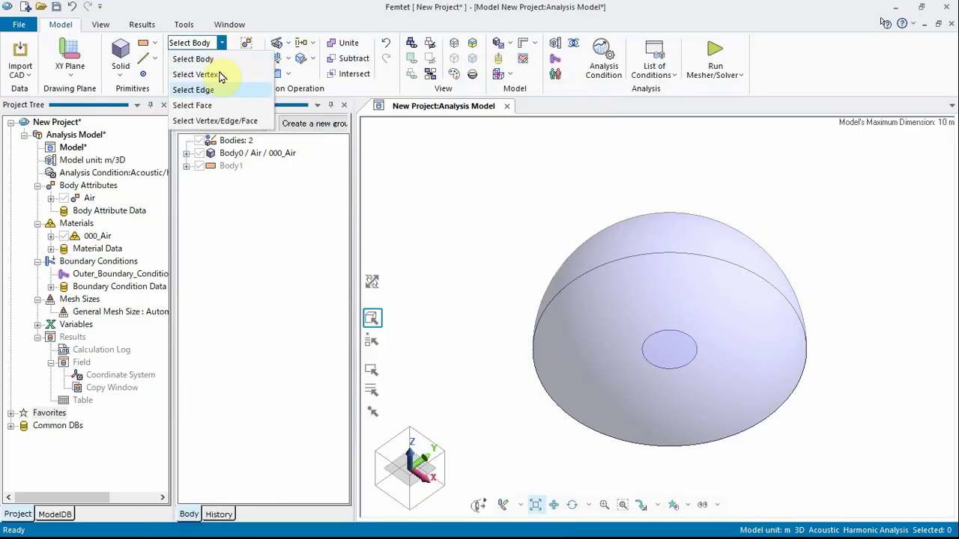
{"action": "left_click", "coordinate": [217, 105]}
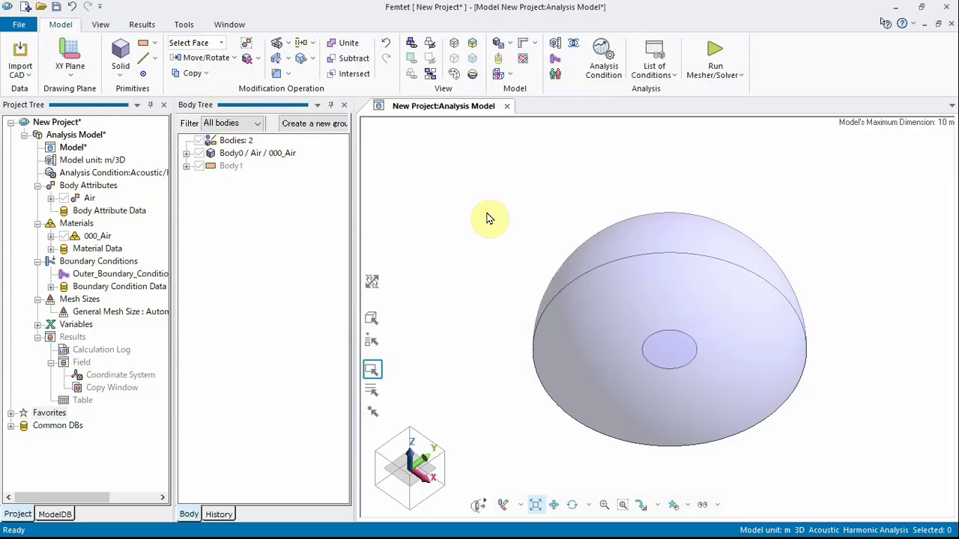
{"action": "left_click", "coordinate": [580, 310]}
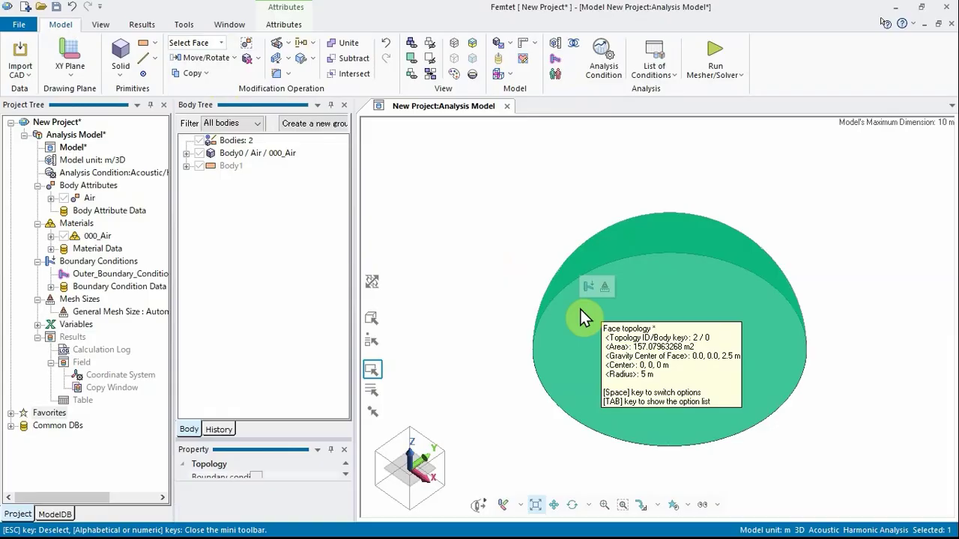
{"action": "right_click", "coordinate": [581, 309]}
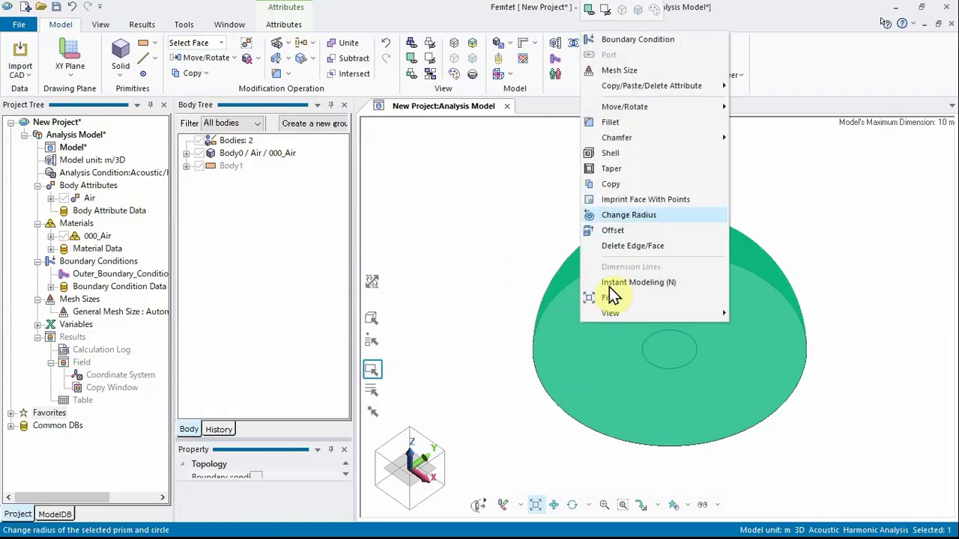
{"action": "left_click", "coordinate": [639, 38]}
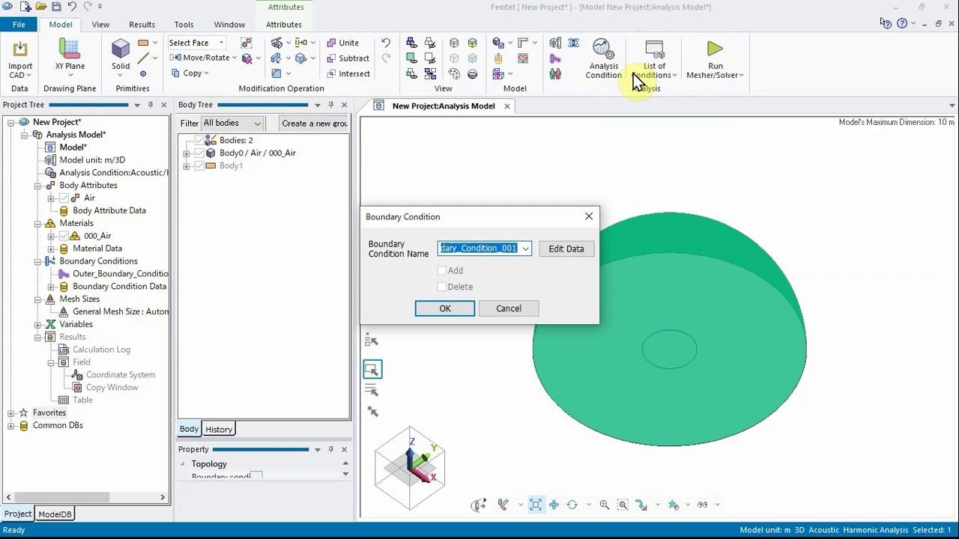
{"action": "type", "text": "Open"}
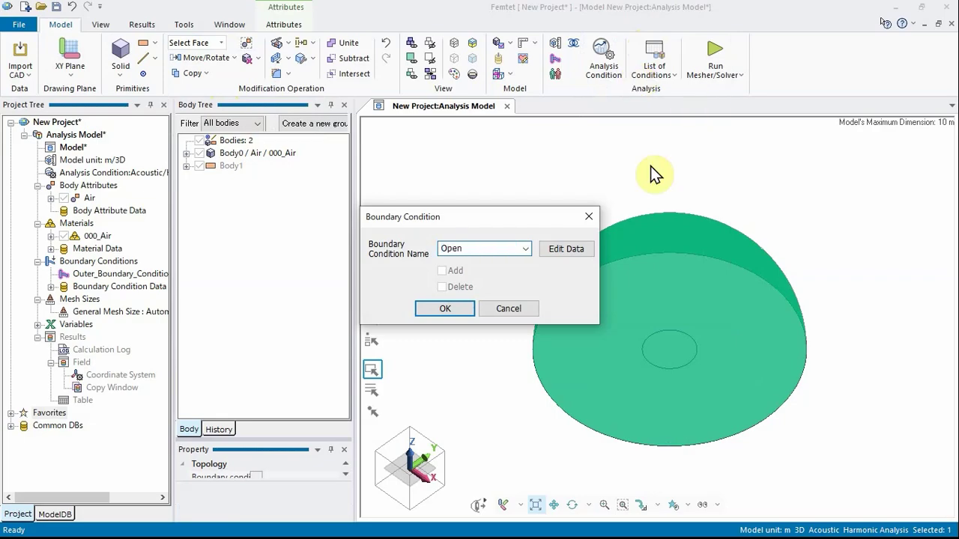
Step: Set the Open condition's acoustic type to Open boundary and apply it to the curved face
{"action": "left_click", "coordinate": [570, 250]}
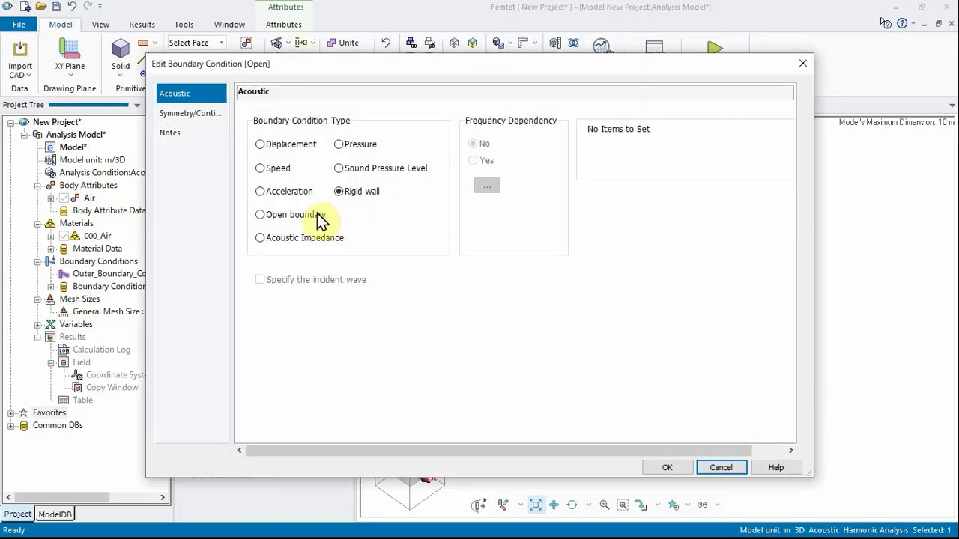
{"action": "left_click", "coordinate": [260, 215]}
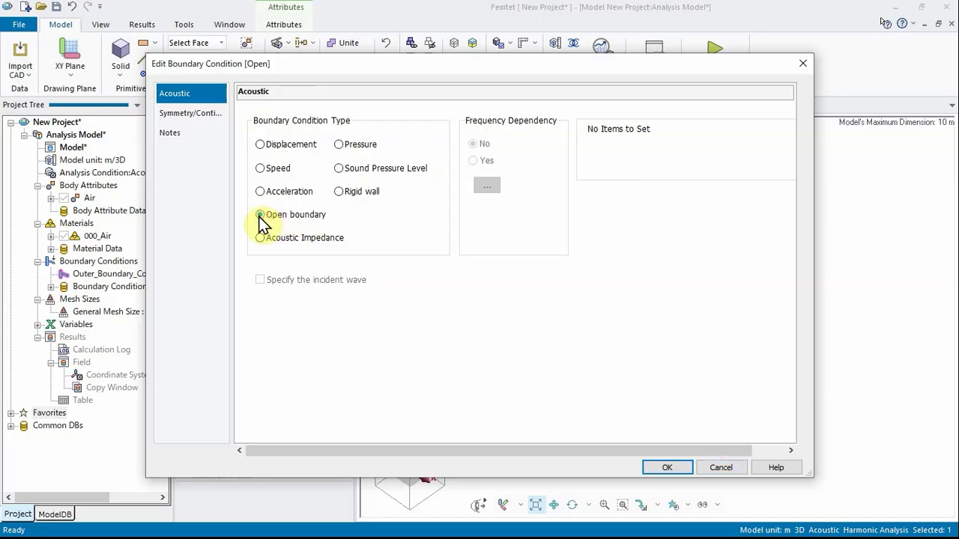
{"action": "left_click", "coordinate": [654, 466]}
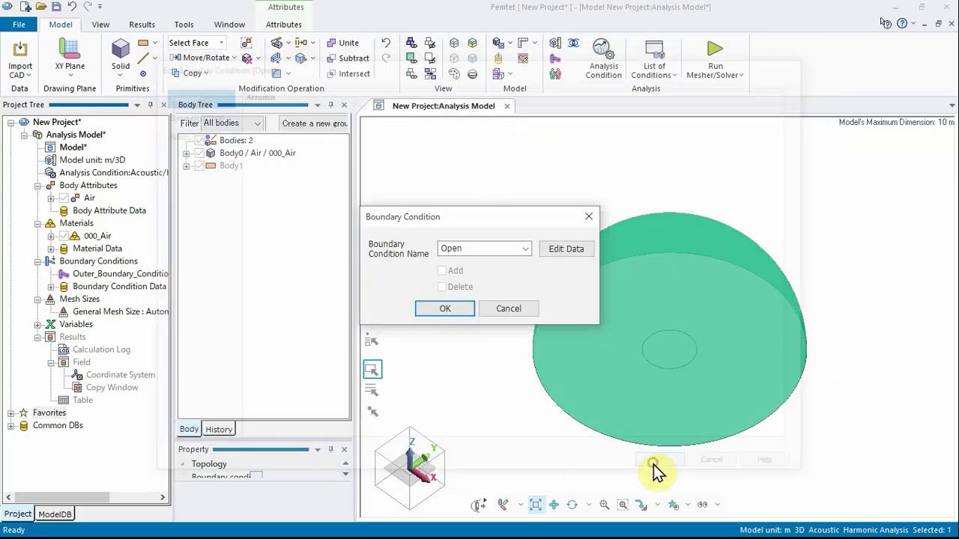
{"action": "left_click", "coordinate": [442, 308]}
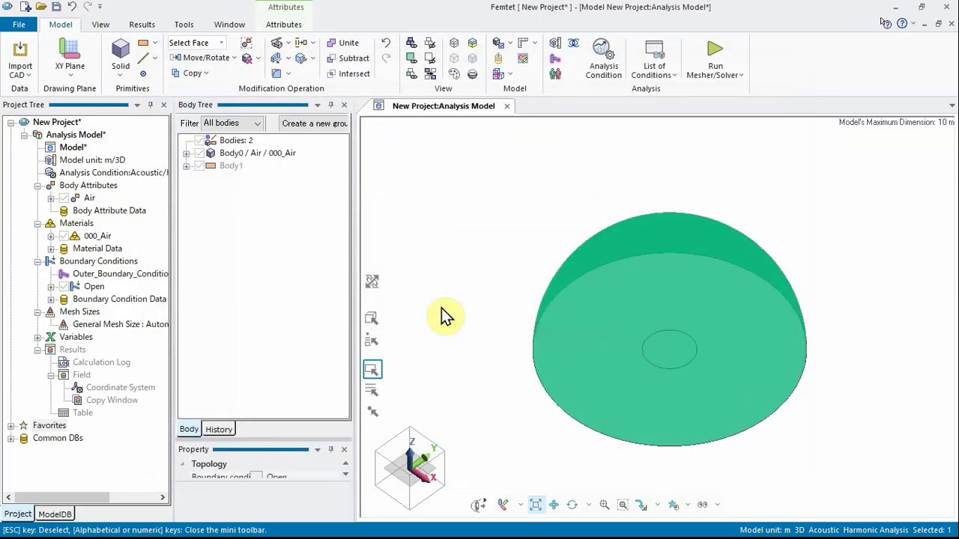
{"action": "left_click", "coordinate": [453, 307]}
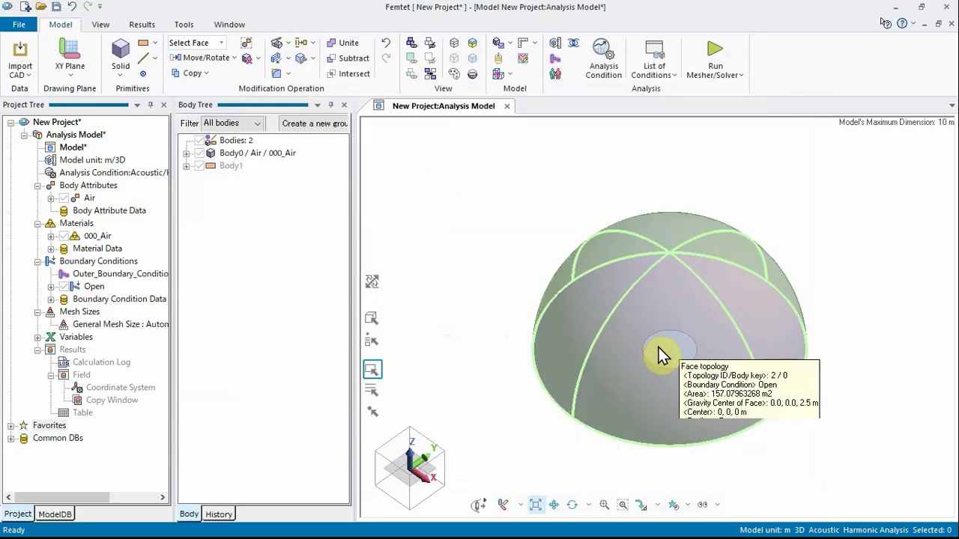
Step: Start a boundary condition named V on the circular sheet body at the base centre
{"action": "left_click", "coordinate": [659, 349]}
{"action": "right_click", "coordinate": [659, 348]}
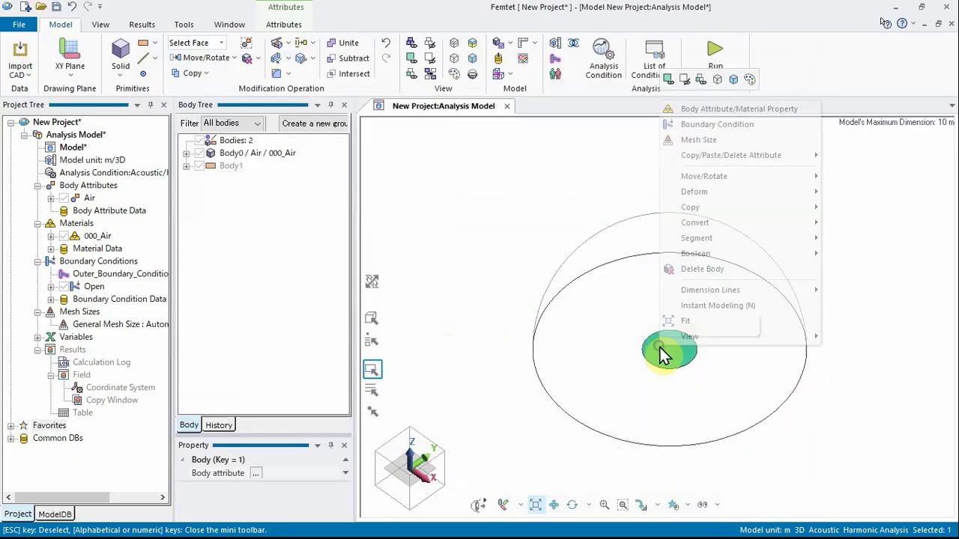
{"action": "left_click", "coordinate": [708, 125]}
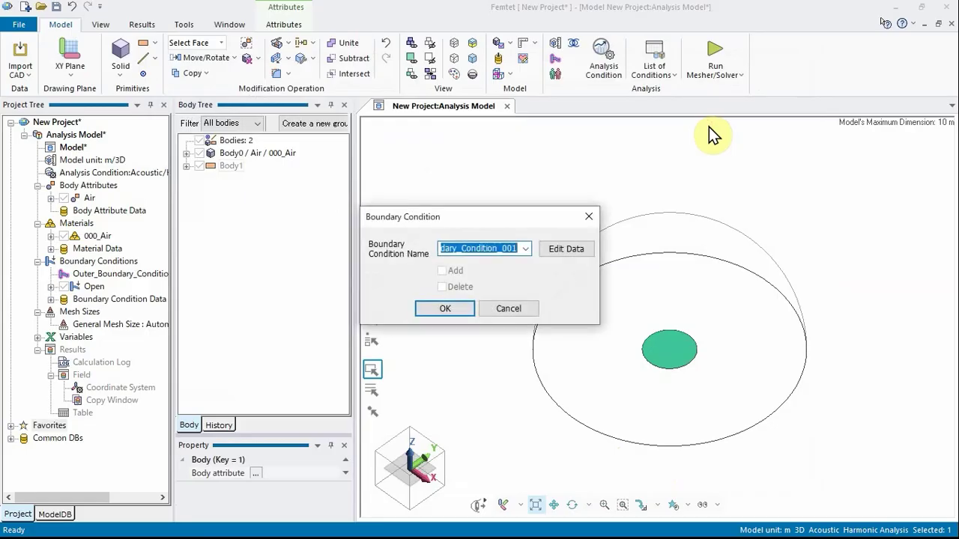
{"action": "type", "text": "V"}
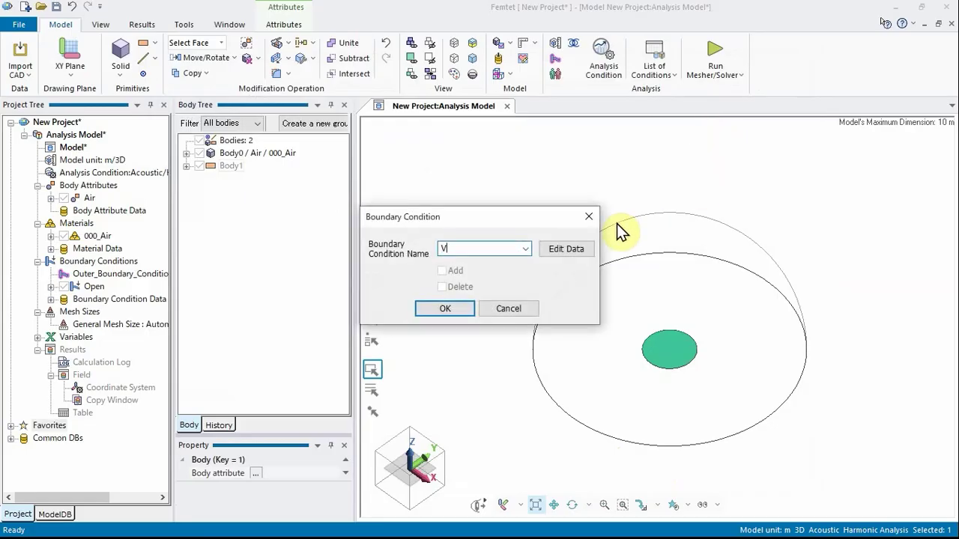
Step: Set the V condition's type to Speed with a magnitude of 1 m/s and apply it to the sheet body
{"action": "left_click", "coordinate": [563, 249]}
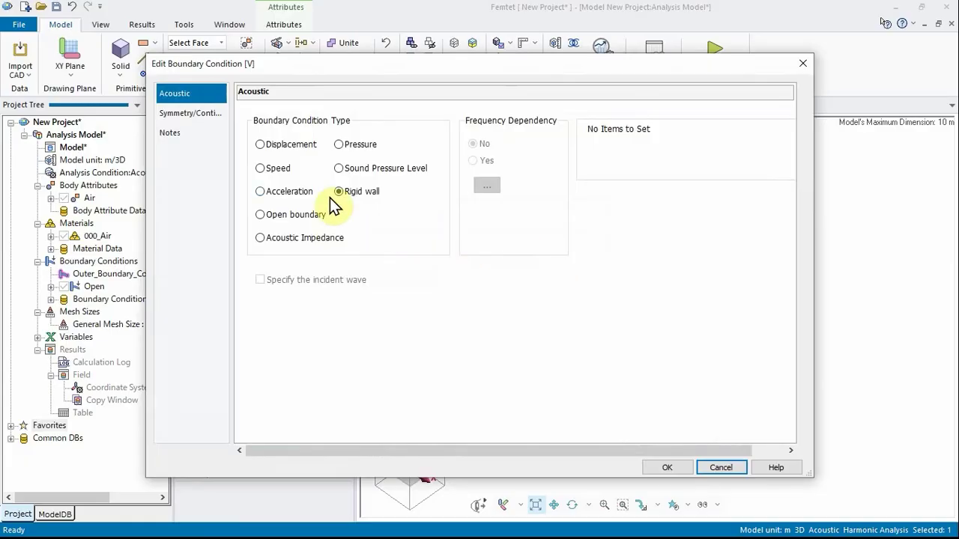
{"action": "left_click", "coordinate": [262, 170]}
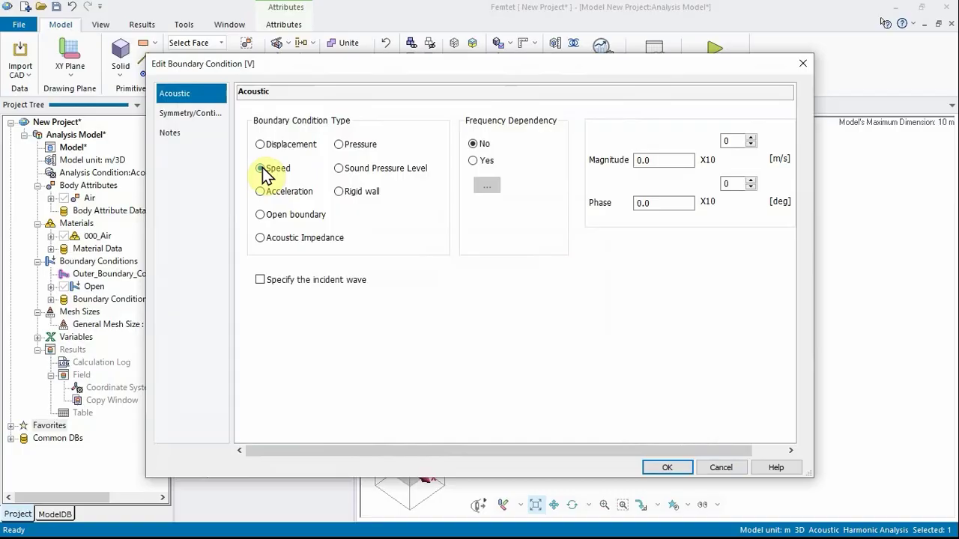
{"action": "left_click_drag", "start_coordinate": [666, 160], "coordinate": [633, 165]}
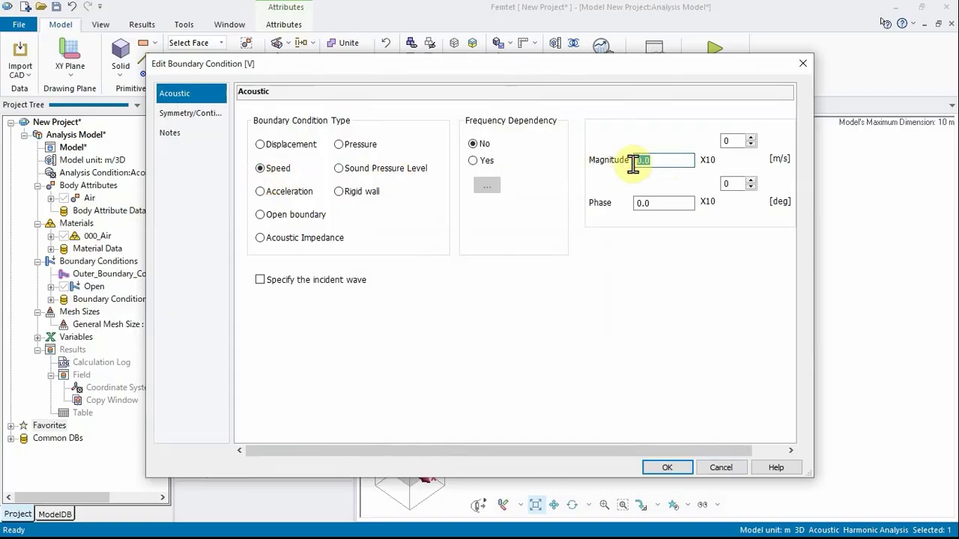
{"action": "type", "text": "1"}
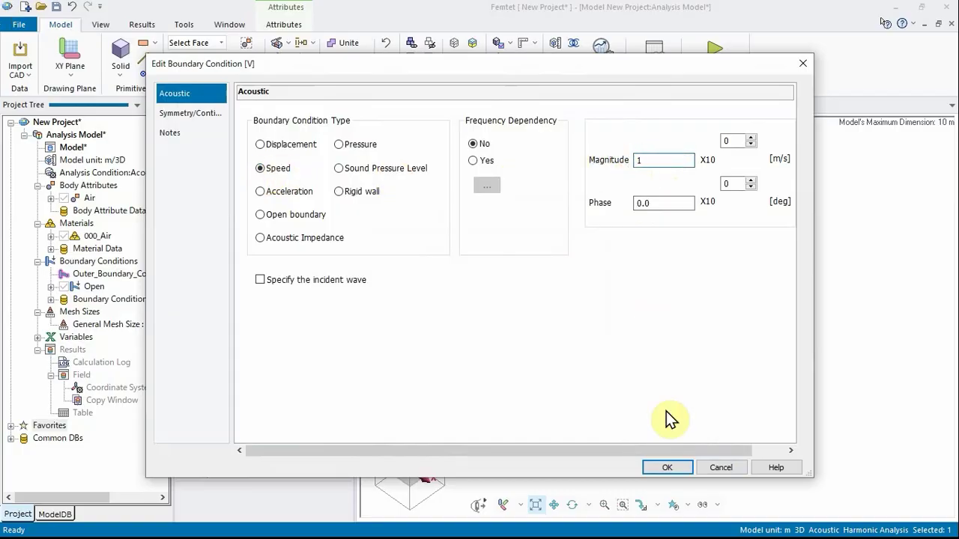
{"action": "left_click", "coordinate": [677, 465]}
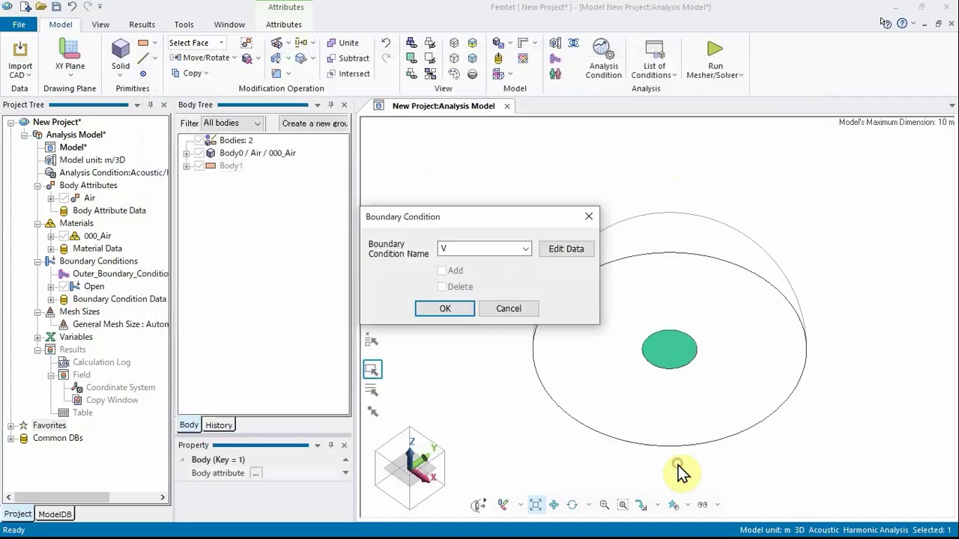
{"action": "left_click", "coordinate": [462, 307]}
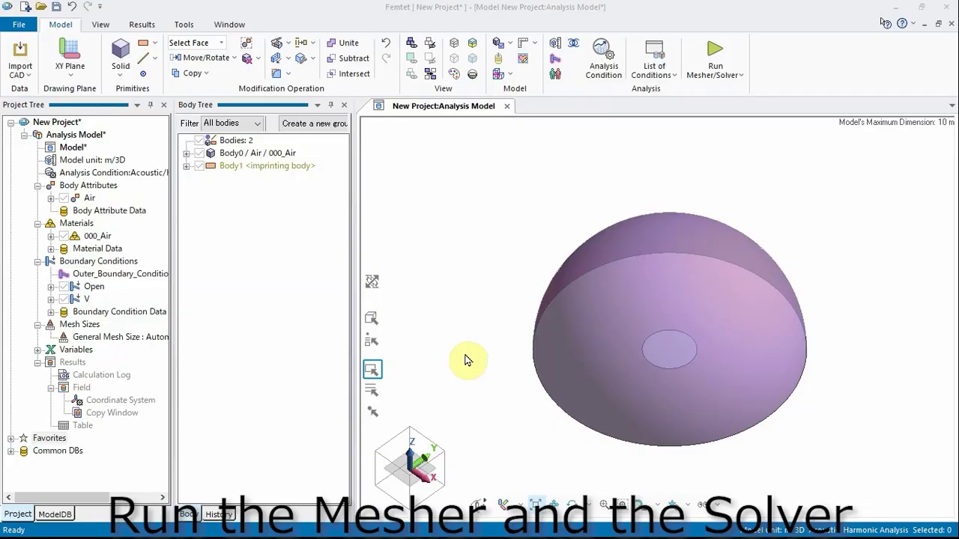
Step: Turn off the automatic general mesh size, set it to 0.3 m, and run the mesher and solver
{"action": "left_click", "coordinate": [599, 68]}
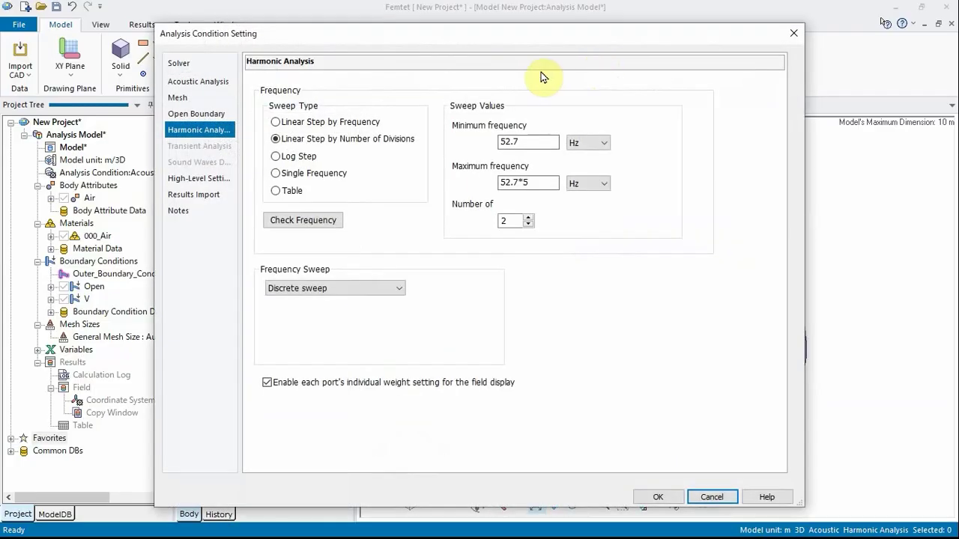
{"action": "left_click", "coordinate": [184, 99]}
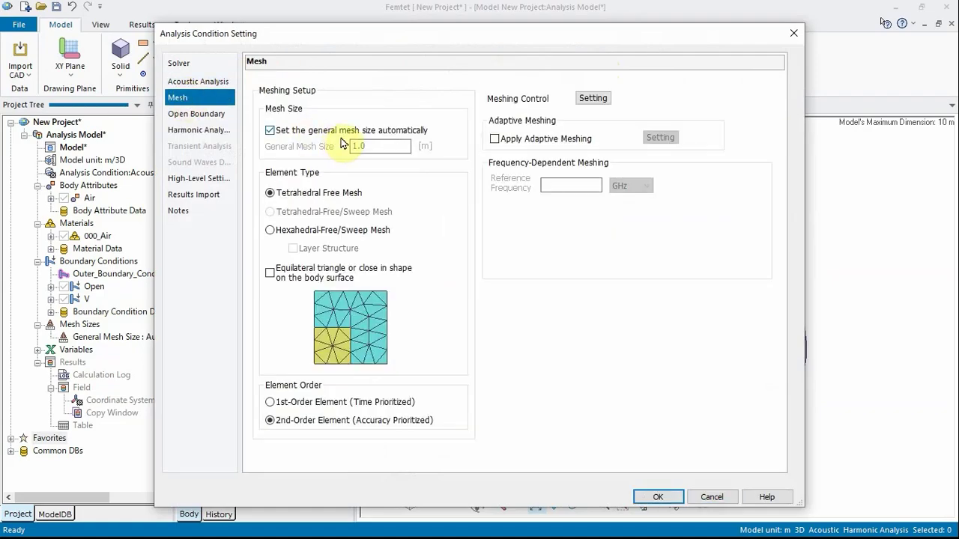
{"action": "left_click", "coordinate": [270, 131]}
{"action": "double_click", "coordinate": [376, 147]}
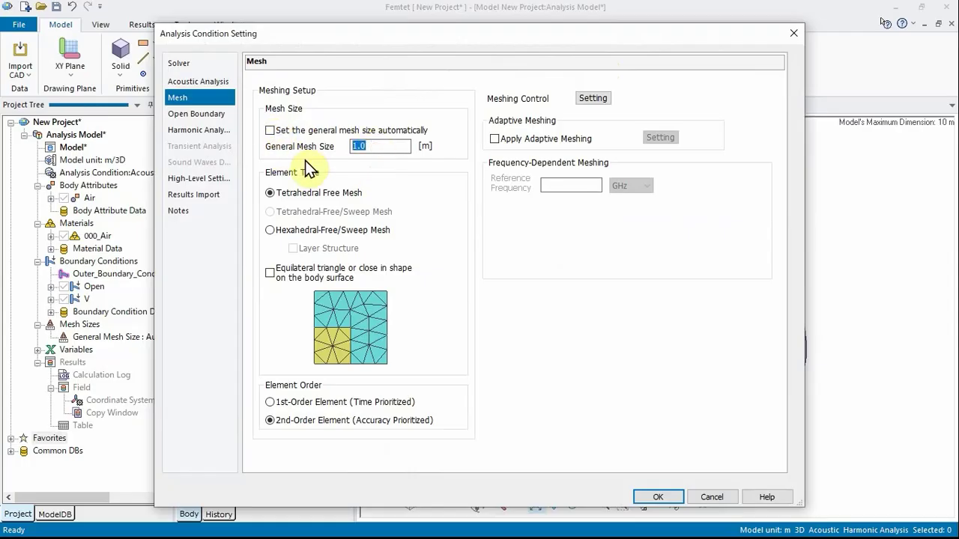
{"action": "type", "text": "0.3"}
{"action": "left_click", "coordinate": [657, 497]}
{"action": "left_click", "coordinate": [718, 50]}
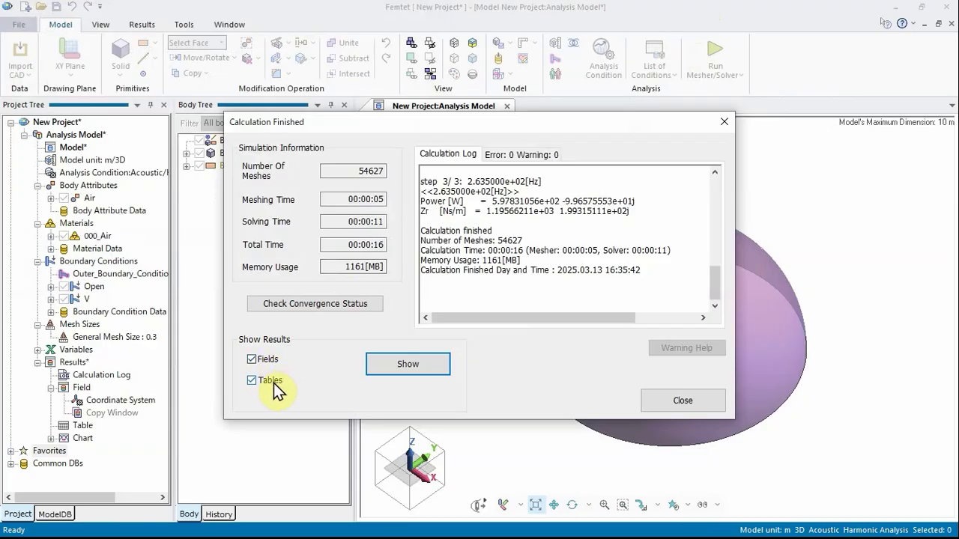
Step: Show the field and table results and review the power and radiation impedance tables
{"action": "left_click", "coordinate": [408, 365]}
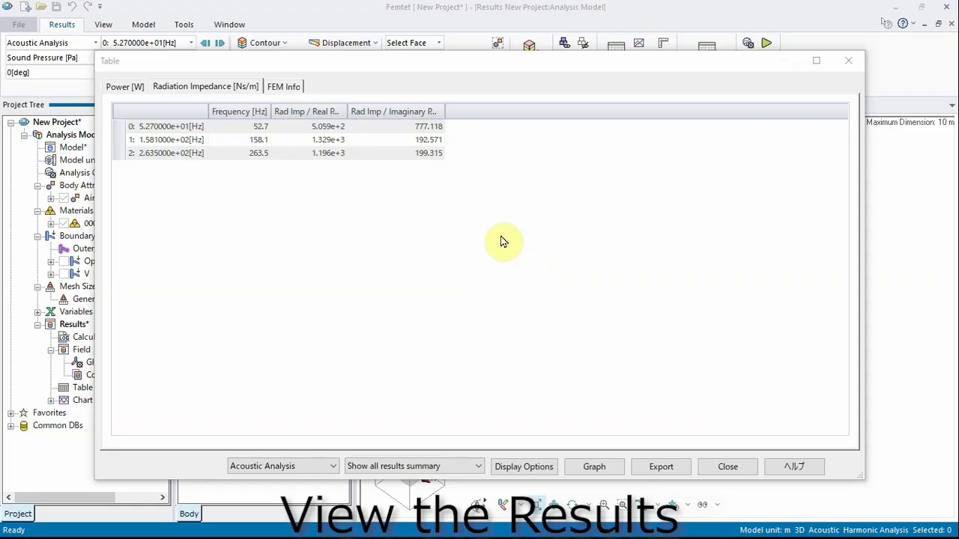
{"action": "left_click", "coordinate": [123, 87]}
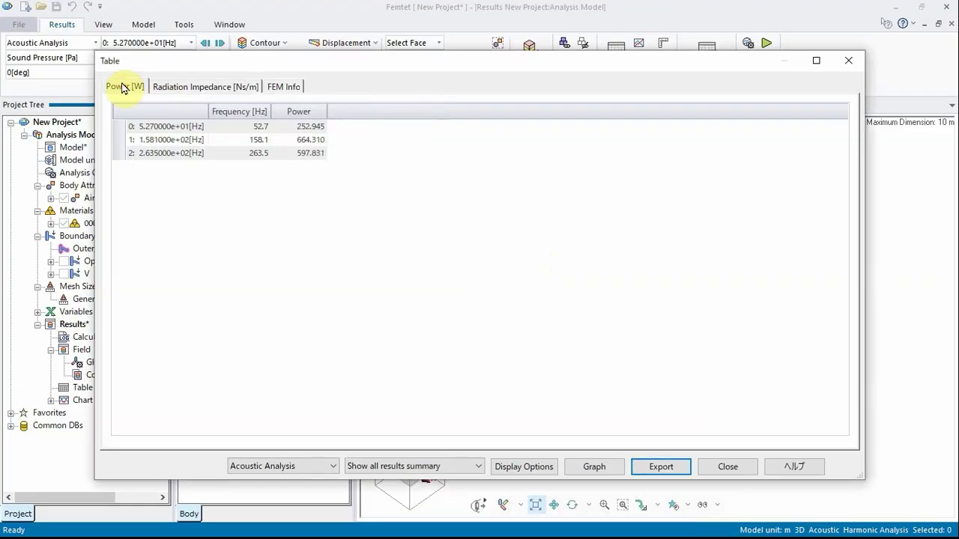
{"action": "left_click", "coordinate": [196, 89]}
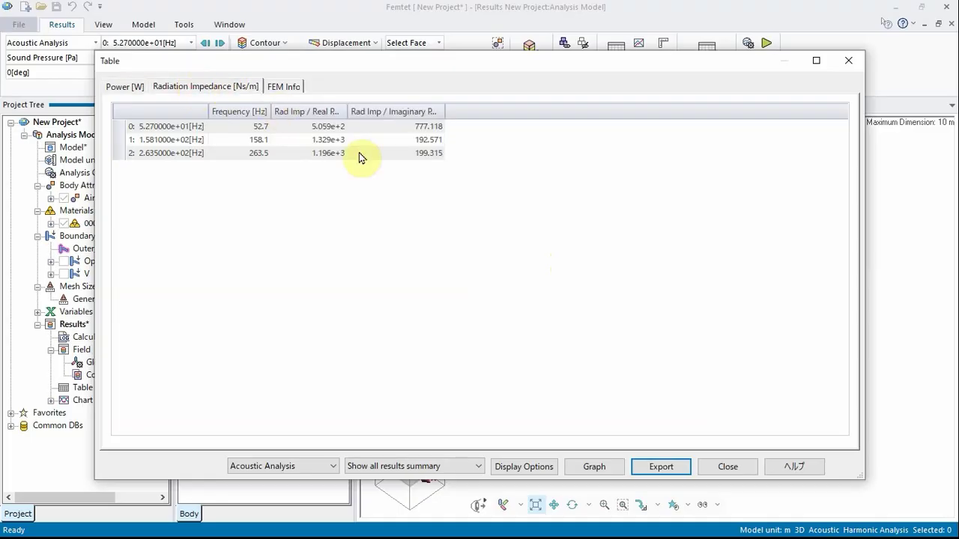
{"action": "left_click", "coordinate": [724, 466]}
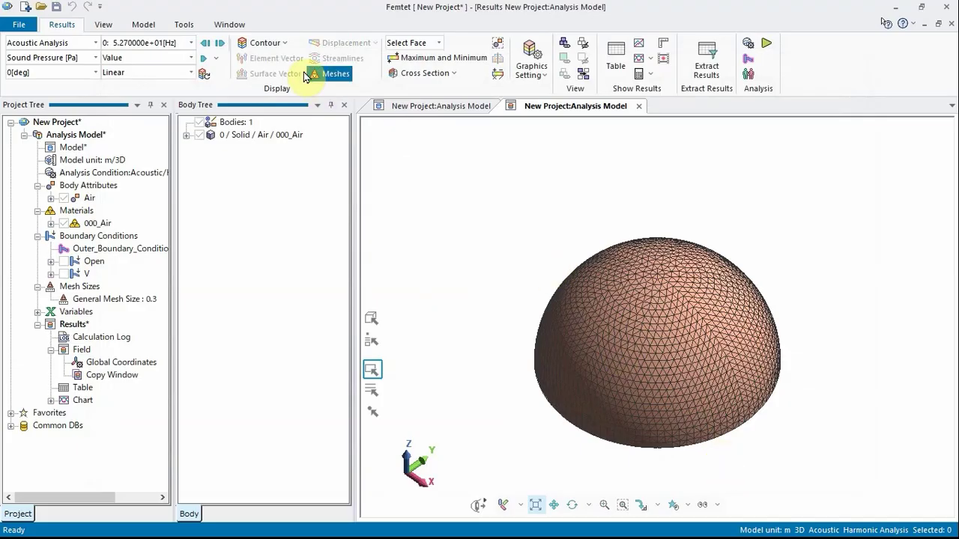
Step: Display the sound pressure contour and create a cross section on the YZ plane at X coordinate 0 m
{"action": "left_click", "coordinate": [268, 46]}
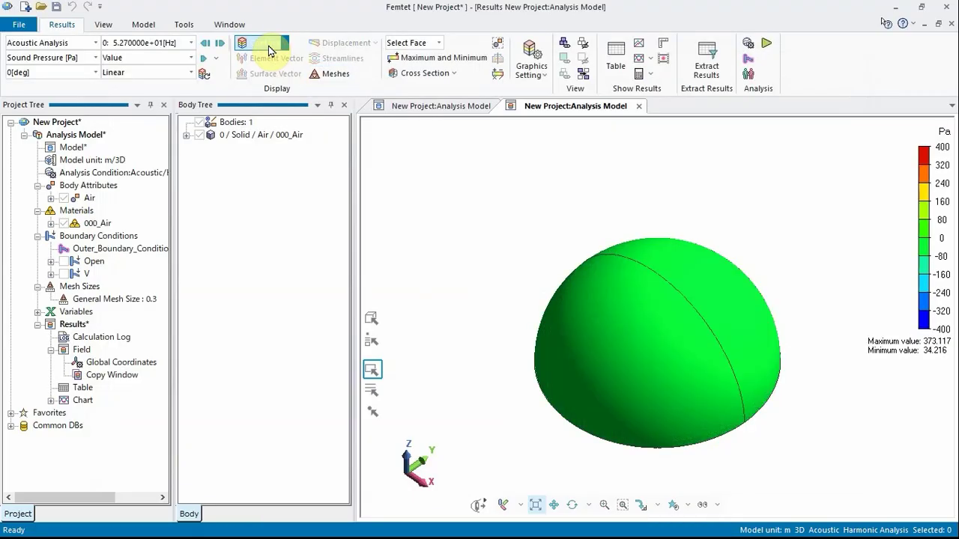
{"action": "left_click", "coordinate": [423, 75]}
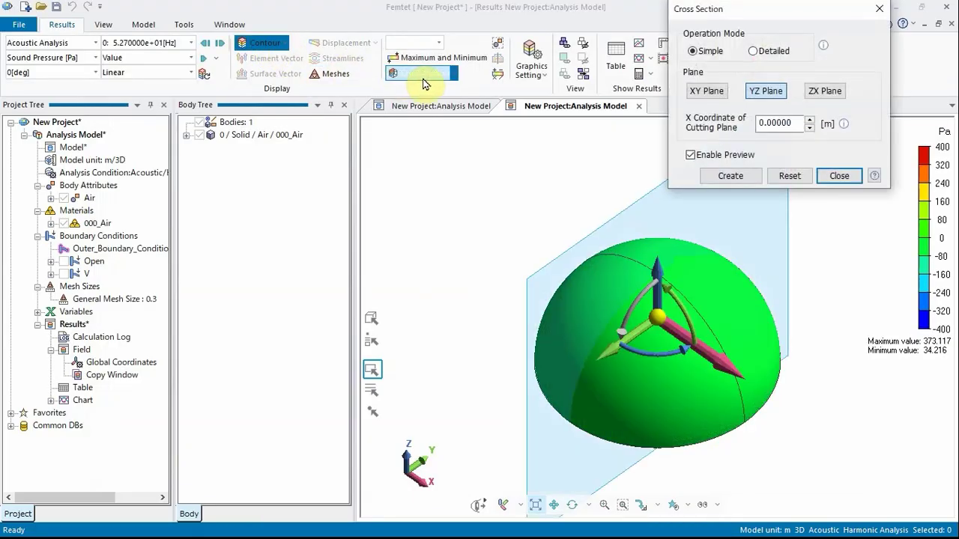
{"action": "left_click_drag", "start_coordinate": [745, 11], "coordinate": [473, 59]}
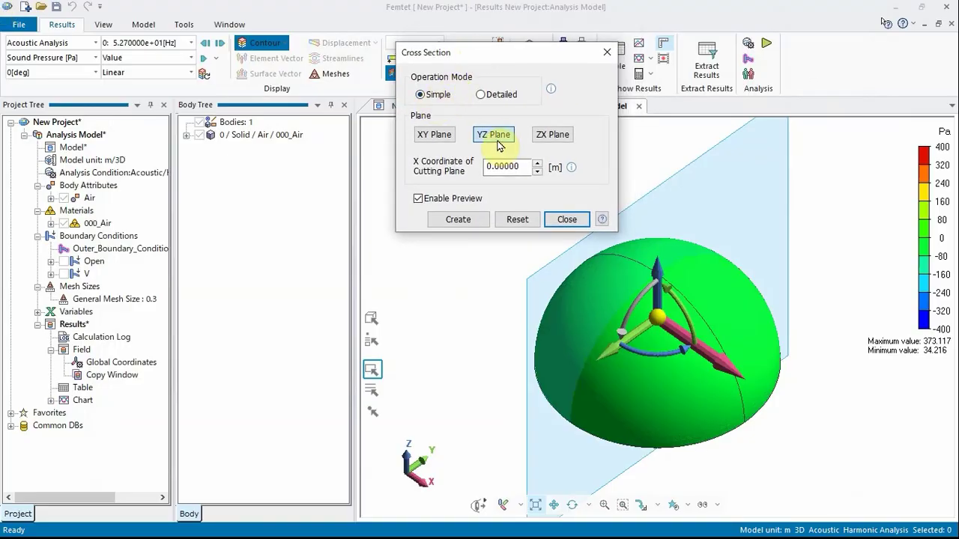
{"action": "left_click", "coordinate": [447, 220]}
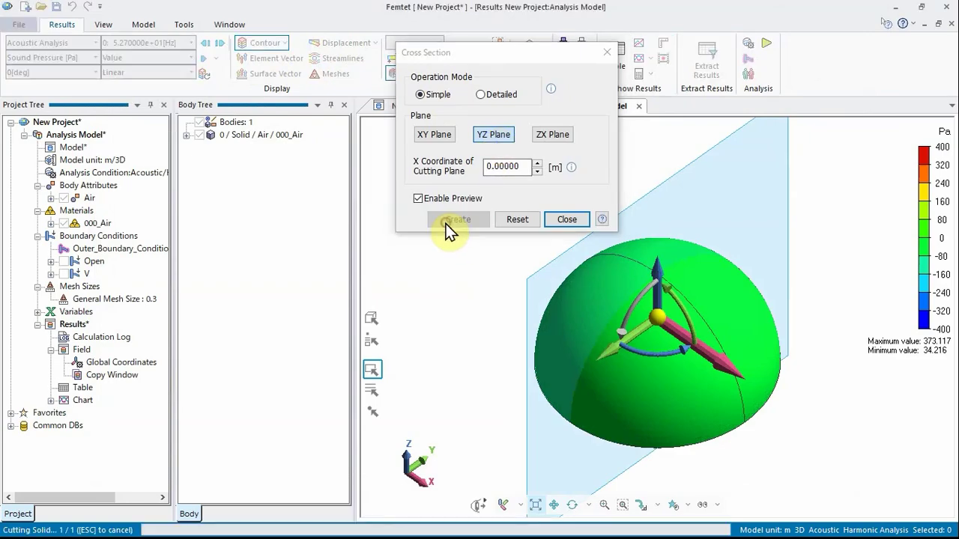
{"action": "left_click", "coordinate": [572, 219]}
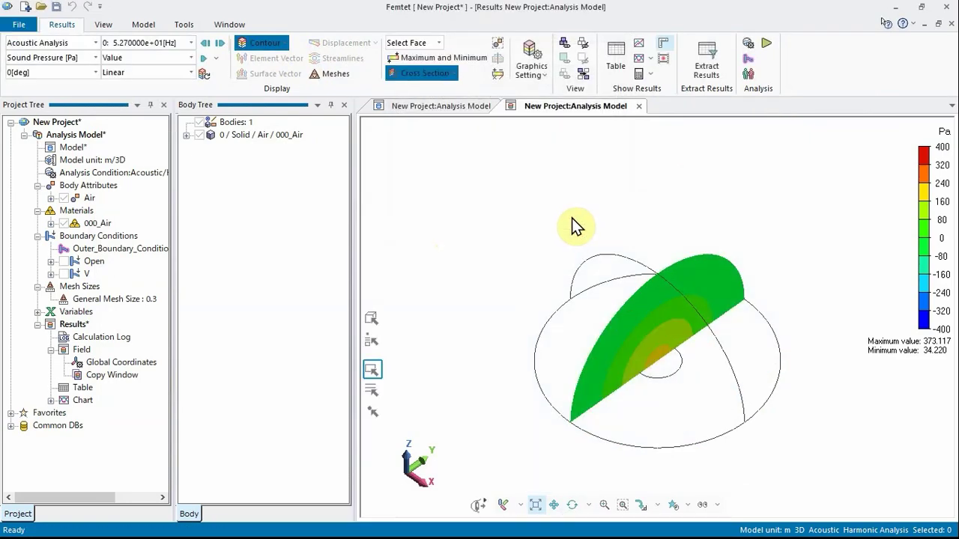
Step: Look at the cross section in the Right View and display its contour at 158.1 Hz and 263.5 Hz
{"action": "left_click", "coordinate": [520, 503]}
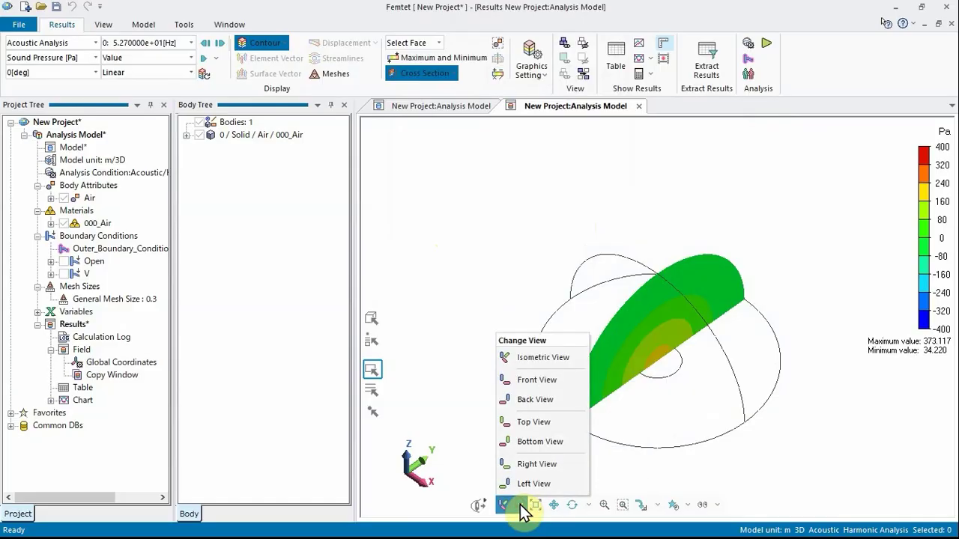
{"action": "left_click", "coordinate": [536, 465]}
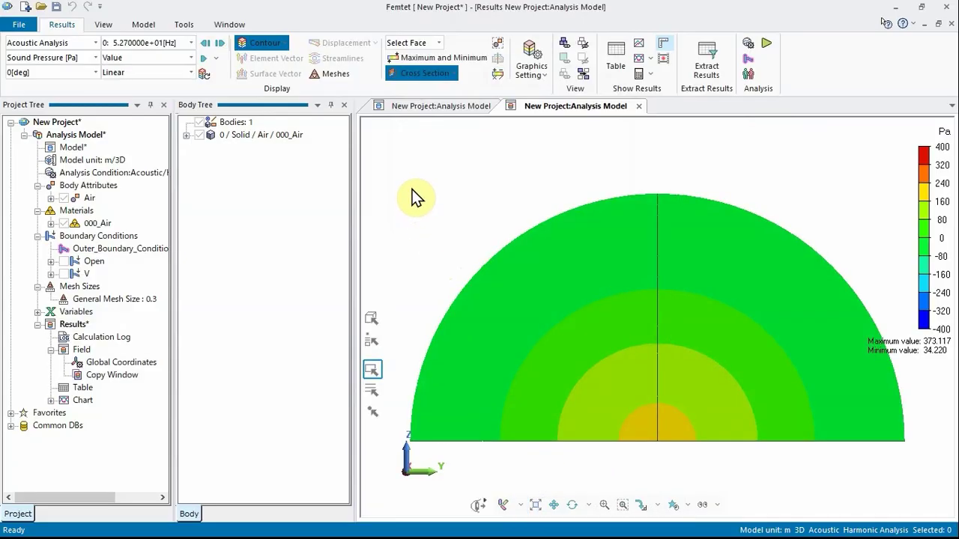
{"action": "left_click", "coordinate": [192, 43]}
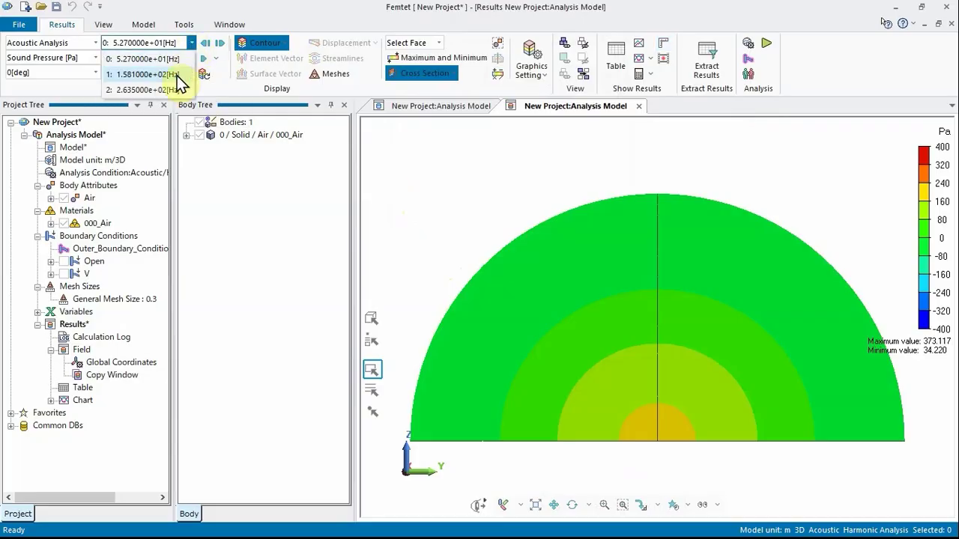
{"action": "left_click", "coordinate": [177, 75]}
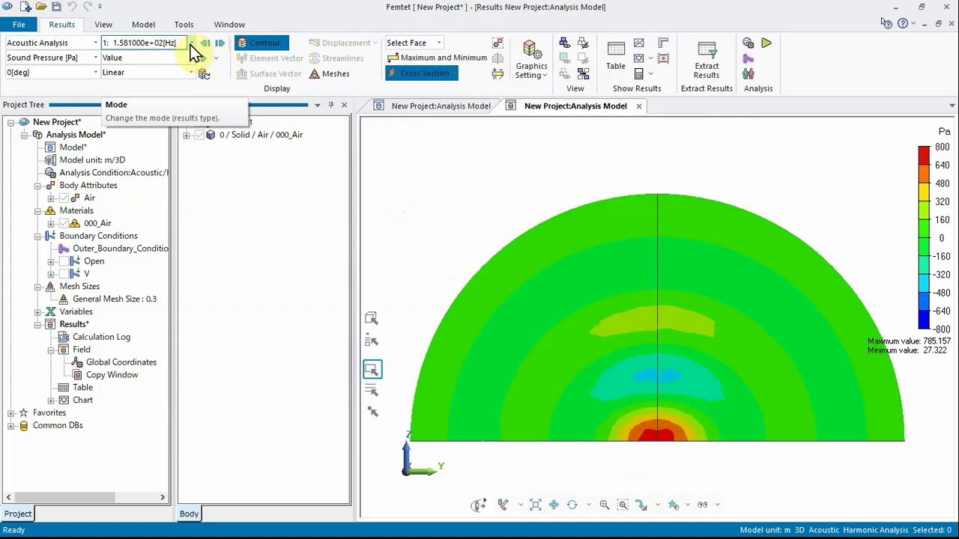
{"action": "left_click", "coordinate": [192, 44]}
{"action": "left_click", "coordinate": [164, 89]}
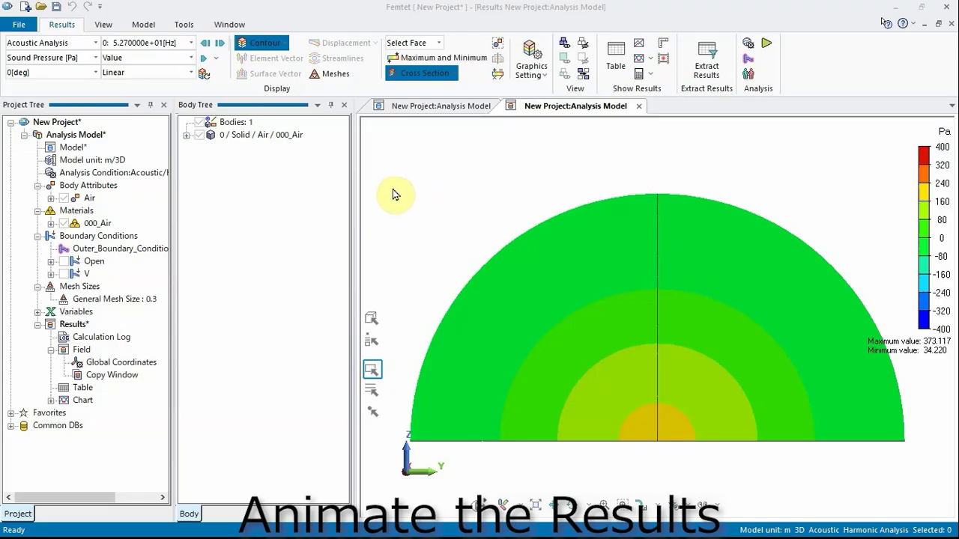
Step: Check the animation's progress interval options and play the sound pressure animation on the cross section
{"action": "left_click", "coordinate": [217, 63]}
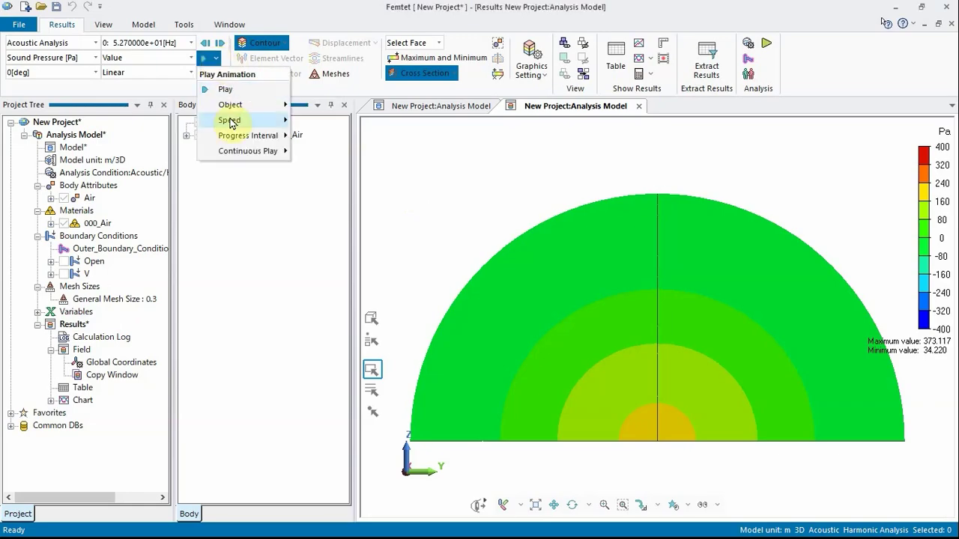
{"action": "mouse_move", "coordinate": [227, 121]}
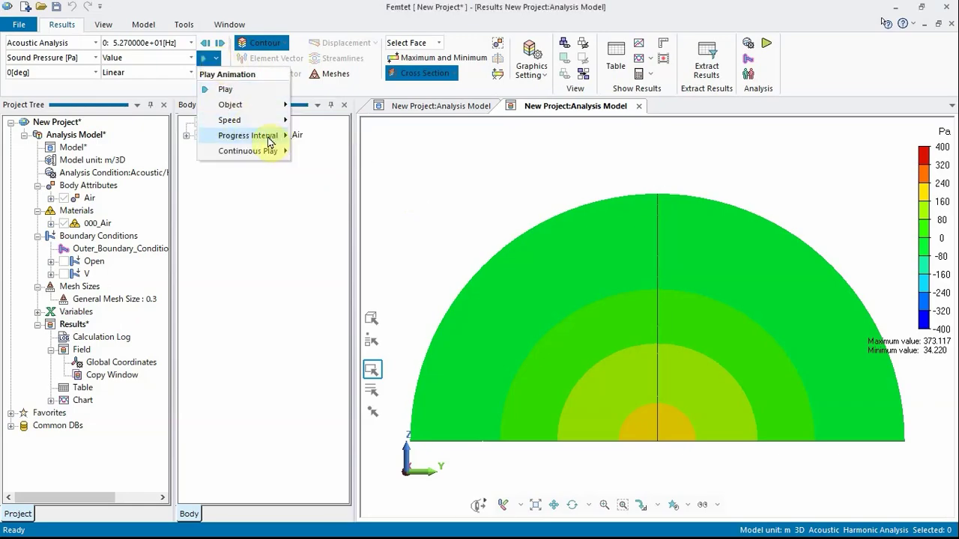
{"action": "mouse_move", "coordinate": [274, 136]}
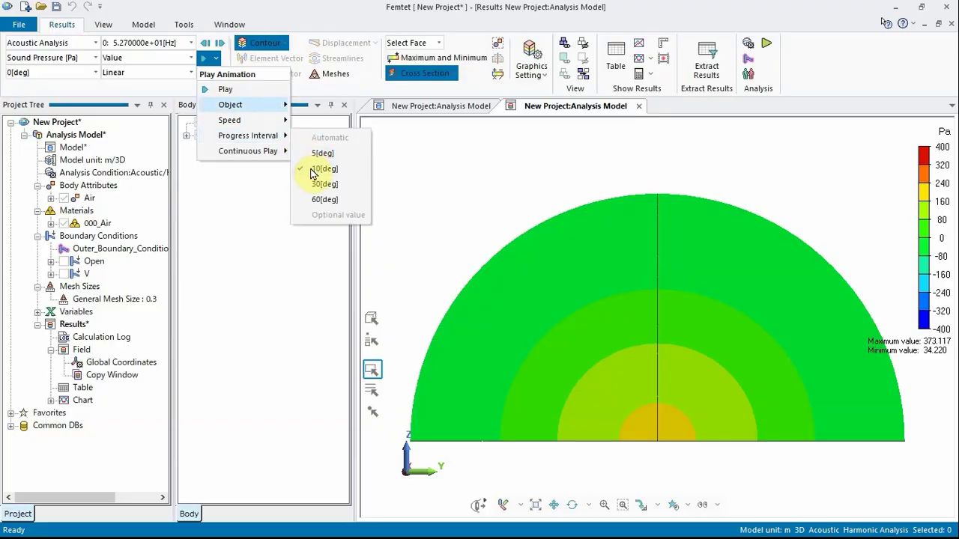
{"action": "left_click", "coordinate": [224, 89]}
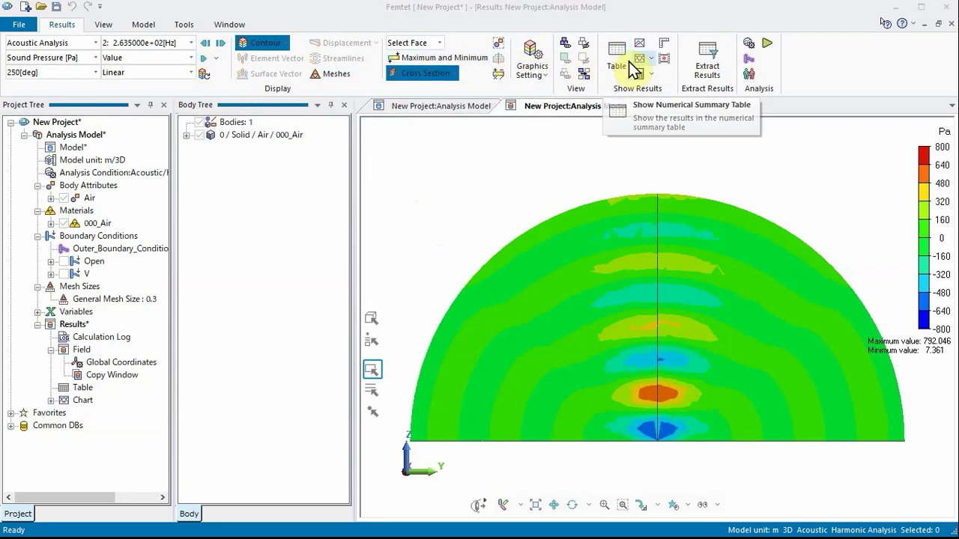
Step: Open the directivity graph calculation and review the observation point's radius and its phi and theta ranges and divisions
{"action": "left_click", "coordinate": [664, 68]}
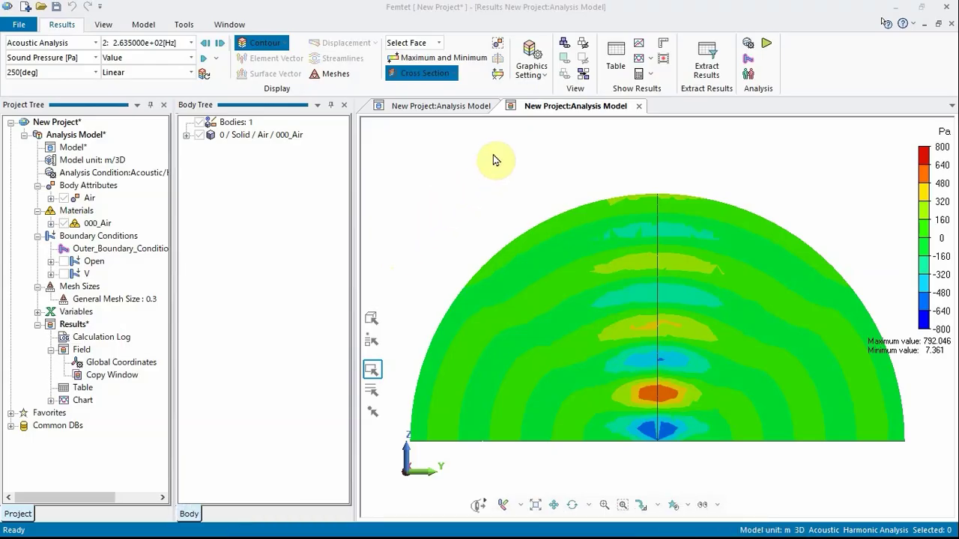
{"action": "left_click", "coordinate": [651, 62]}
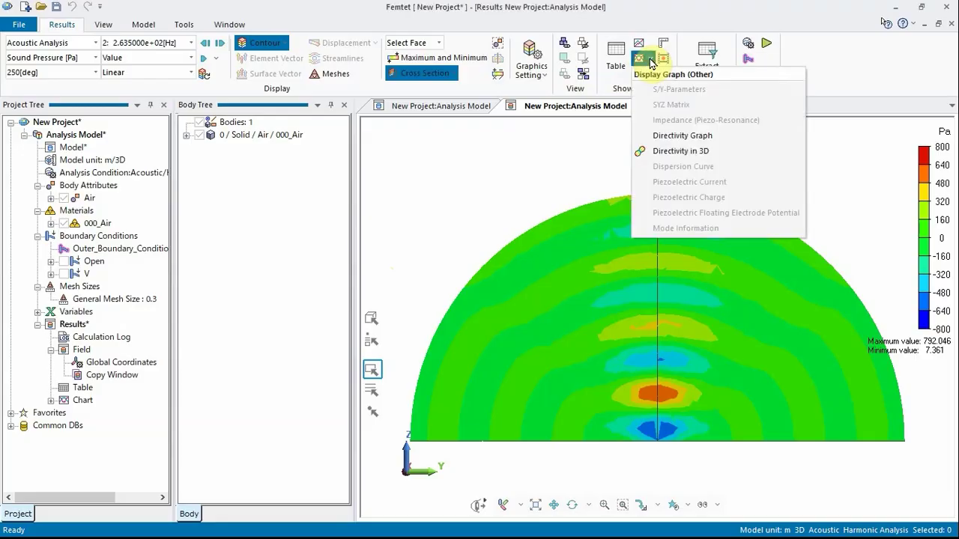
{"action": "left_click", "coordinate": [672, 135]}
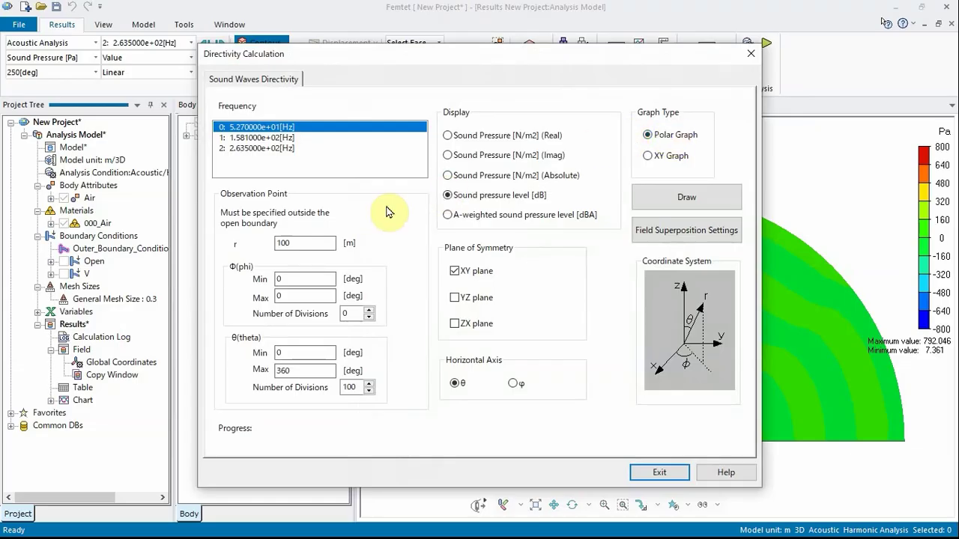
{"action": "left_click_drag", "start_coordinate": [307, 244], "coordinate": [270, 248]}
{"action": "left_click", "coordinate": [302, 241]}
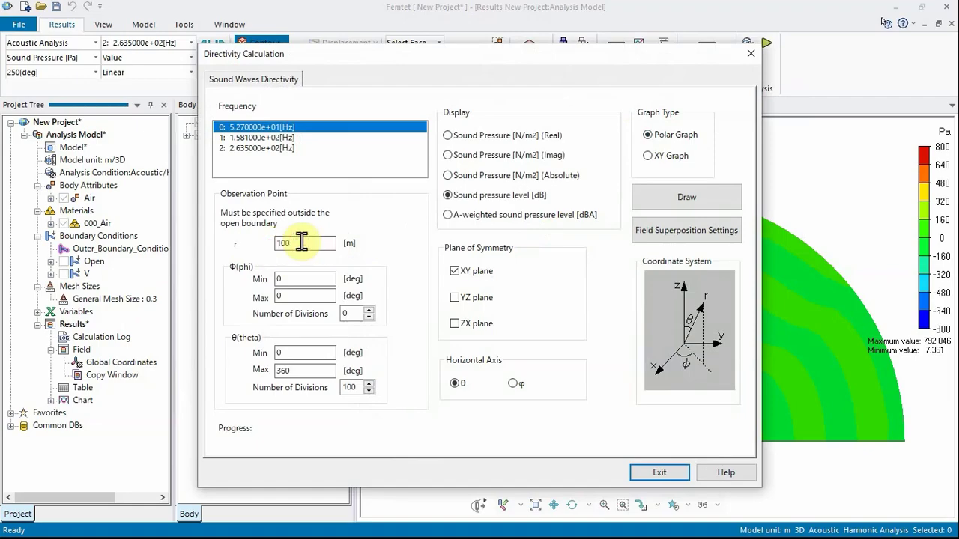
{"action": "left_click_drag", "start_coordinate": [311, 277], "coordinate": [275, 298]}
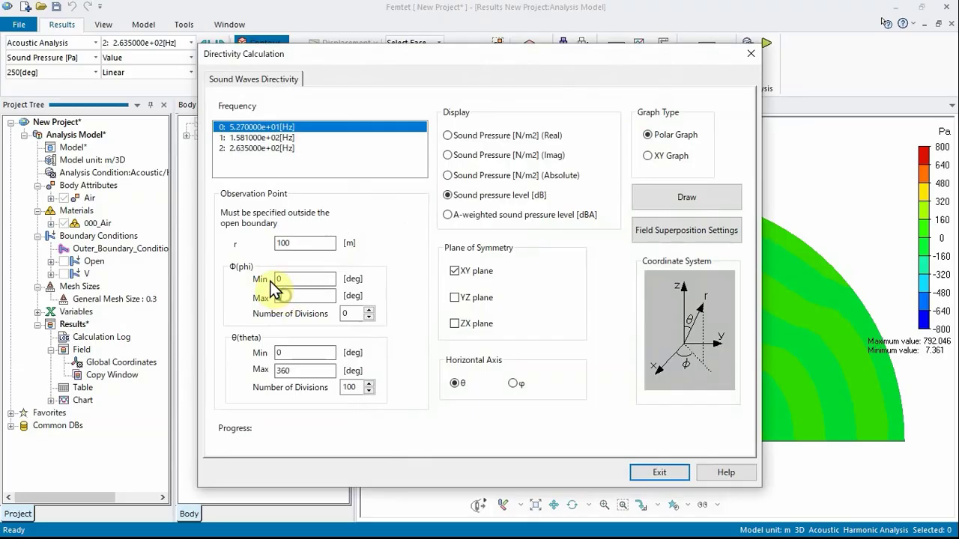
{"action": "left_click", "coordinate": [288, 352]}
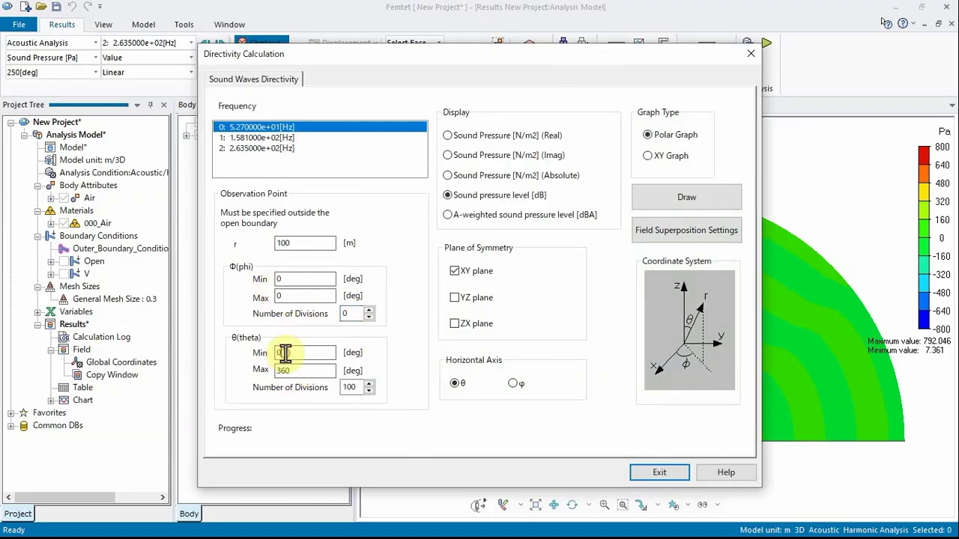
{"action": "left_click_drag", "start_coordinate": [306, 370], "coordinate": [271, 373]}
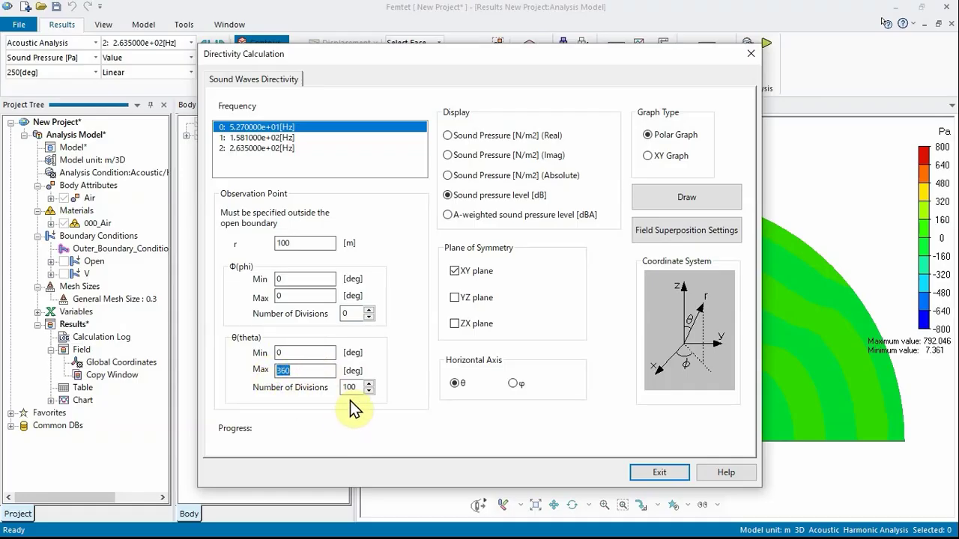
{"action": "left_click_drag", "start_coordinate": [358, 387], "coordinate": [341, 386]}
Step: Draw a polar directivity graph of the sound pressure level for all three frequencies, and close the graph and calculation windows
{"action": "left_click", "coordinate": [283, 149], "text": "shift"}
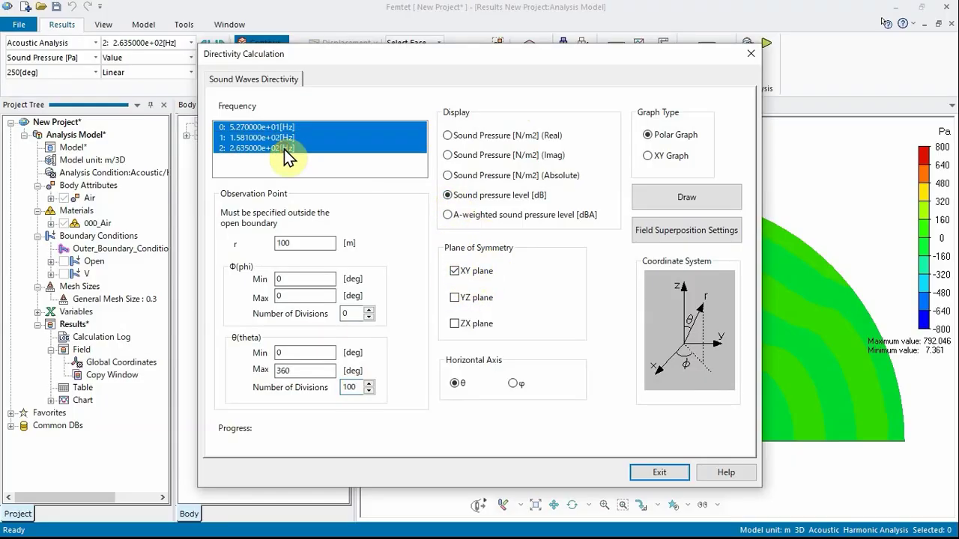
{"action": "left_click", "coordinate": [686, 196]}
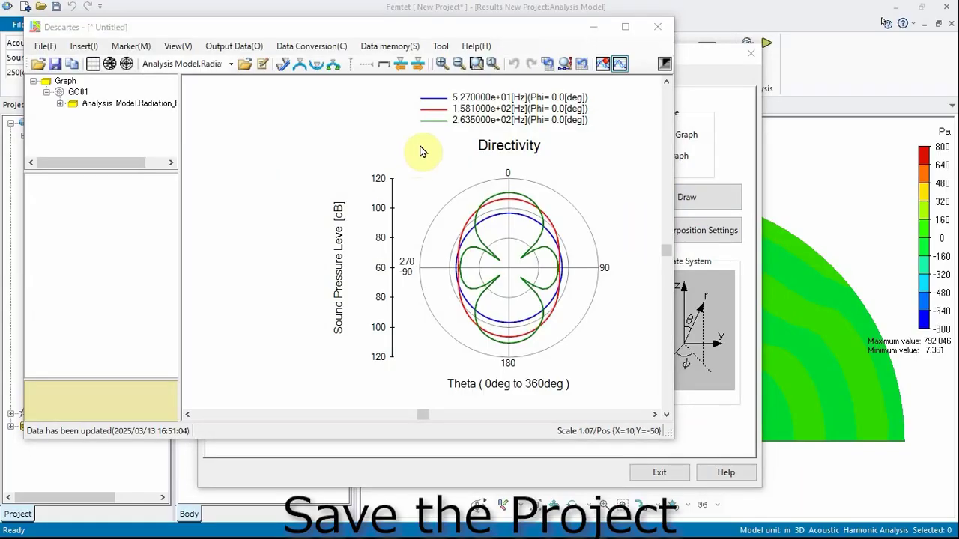
{"action": "left_click", "coordinate": [659, 27]}
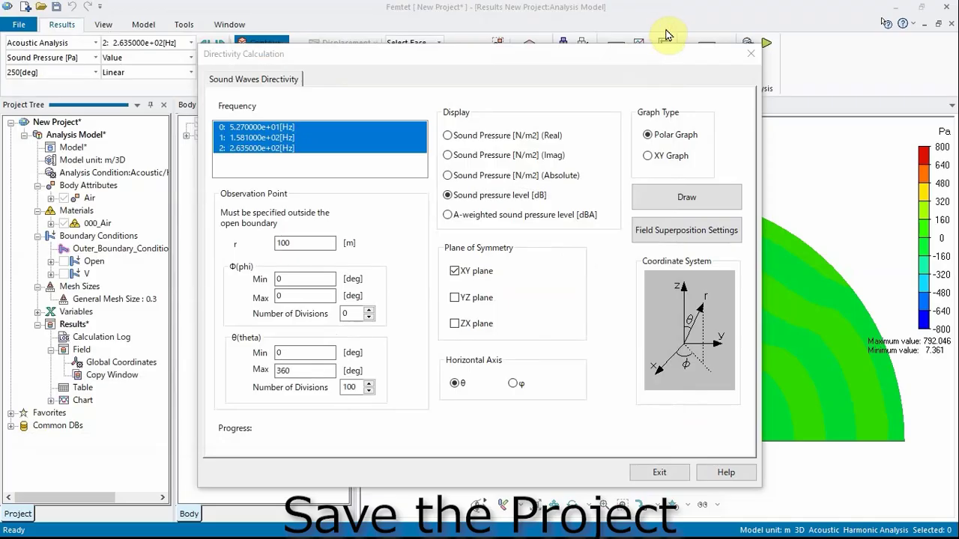
{"action": "left_click", "coordinate": [661, 474]}
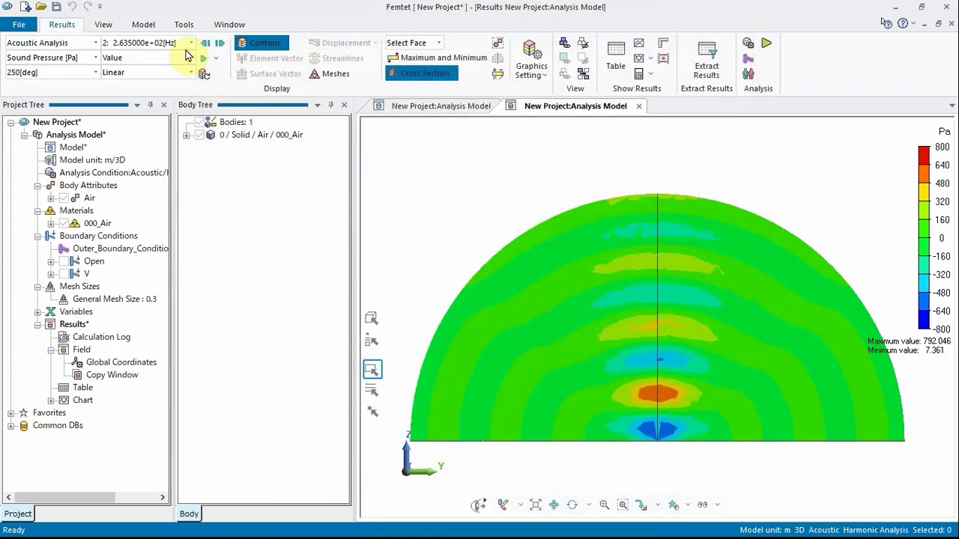
Step: Start saving the project
{"action": "left_click", "coordinate": [18, 24]}
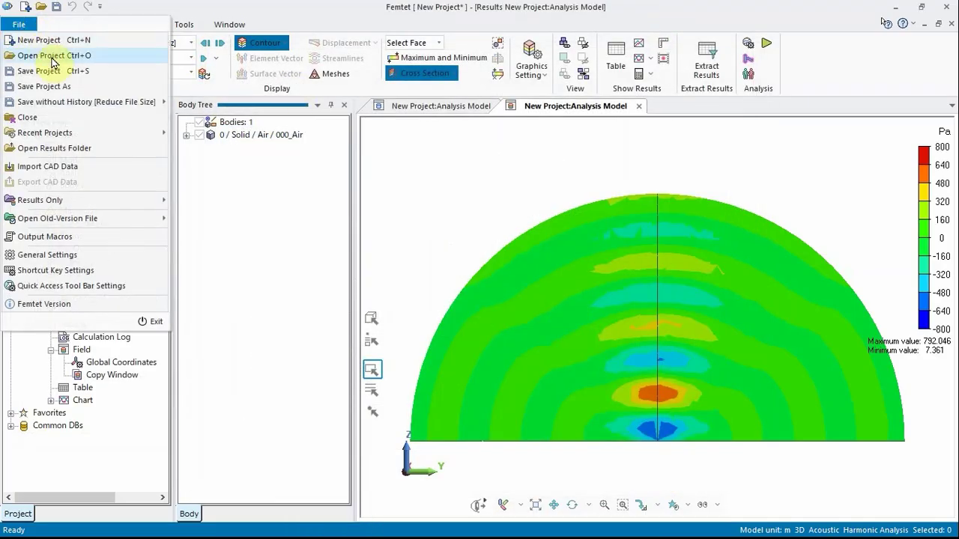